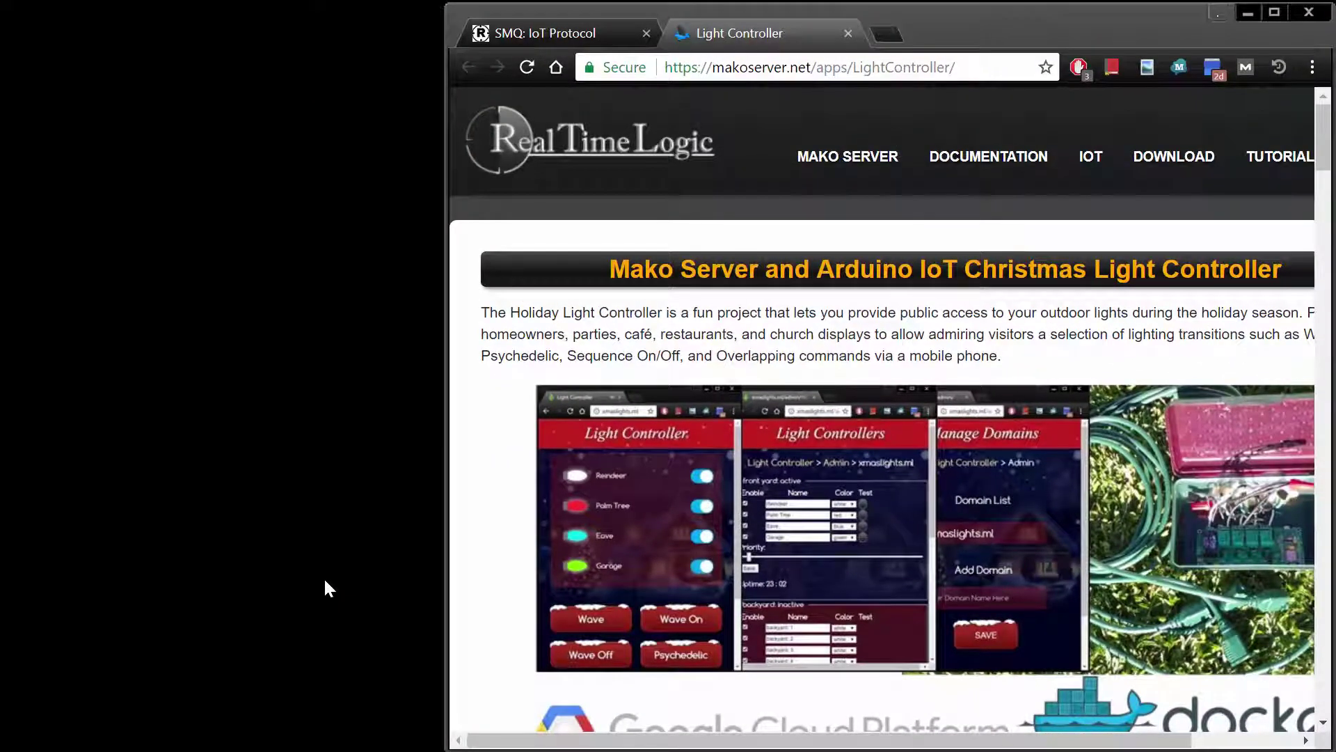
Step: Download the Light Controller Simulator and run the downloaded XLights-Simulator.exe
{"action": "scroll", "coordinate": [491, 488], "scroll_direction": "down", "scroll_amount": 6}
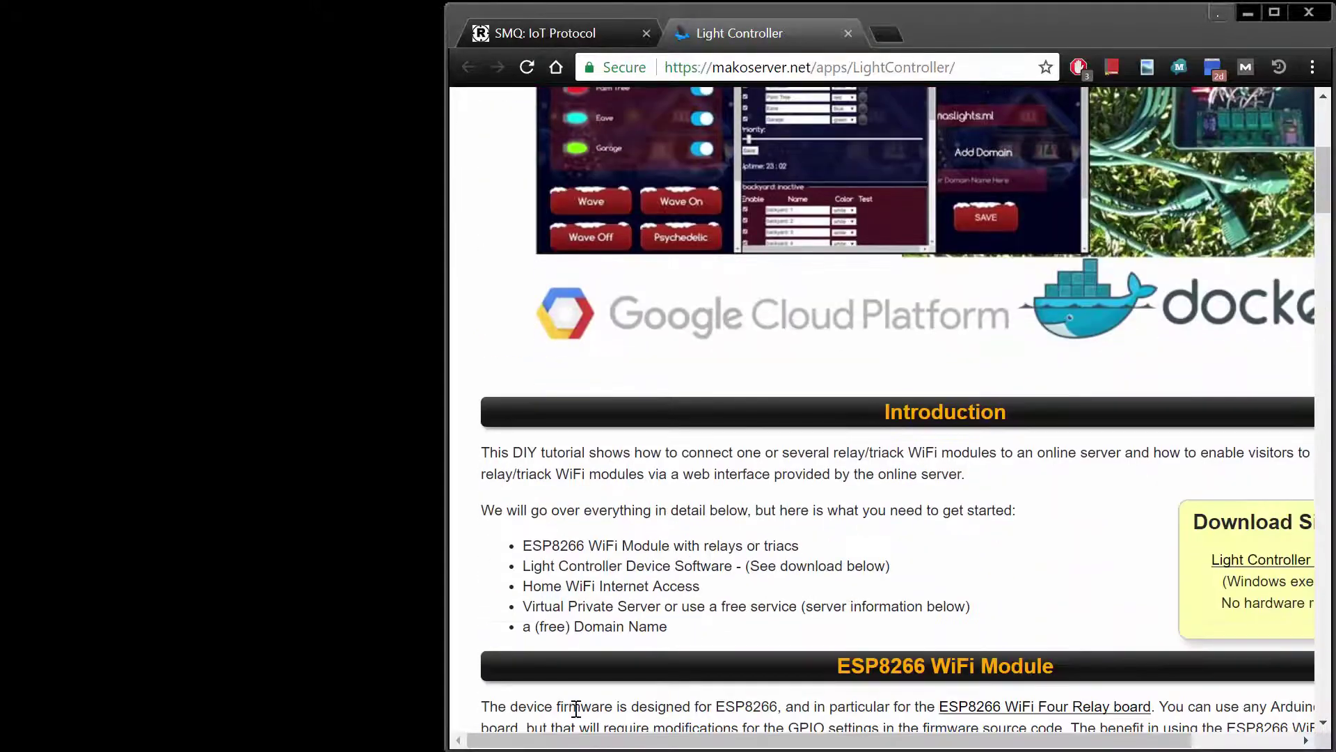
{"action": "left_click_drag", "start_coordinate": [588, 743], "coordinate": [693, 743]}
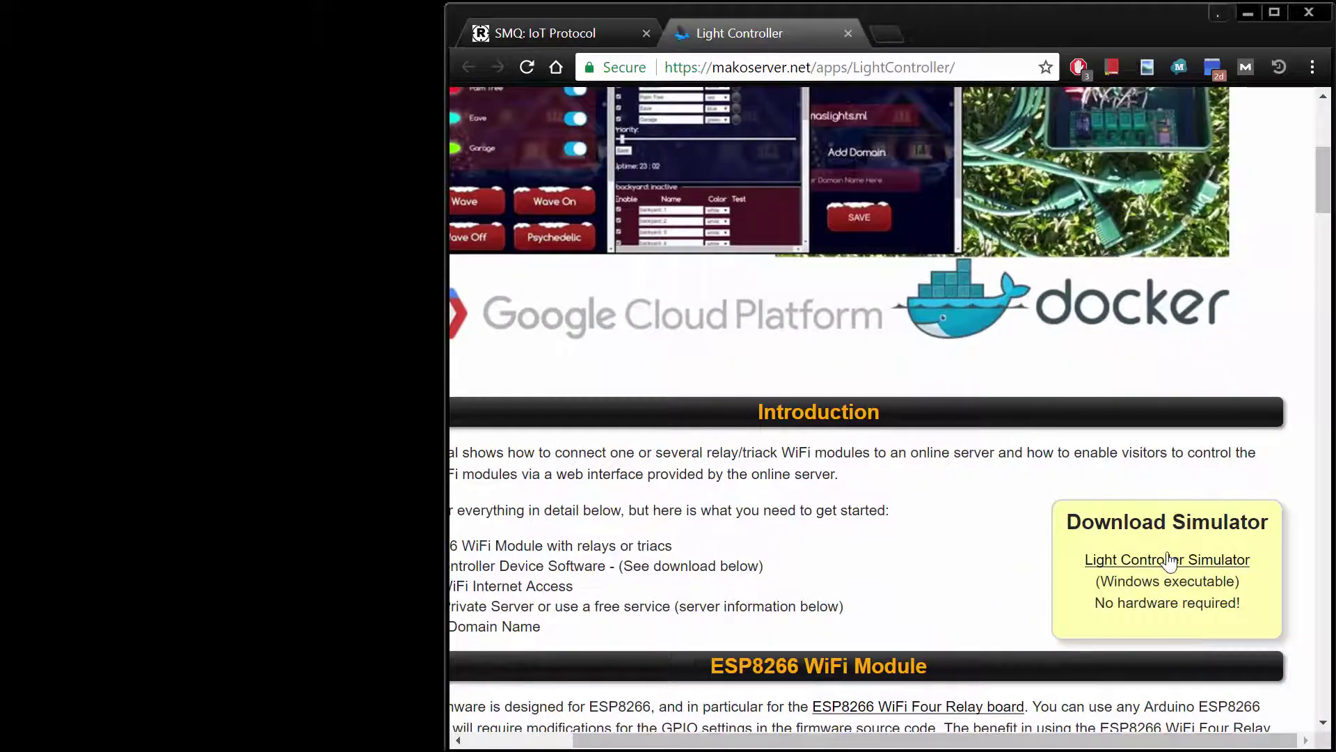
{"action": "left_click", "coordinate": [1171, 560]}
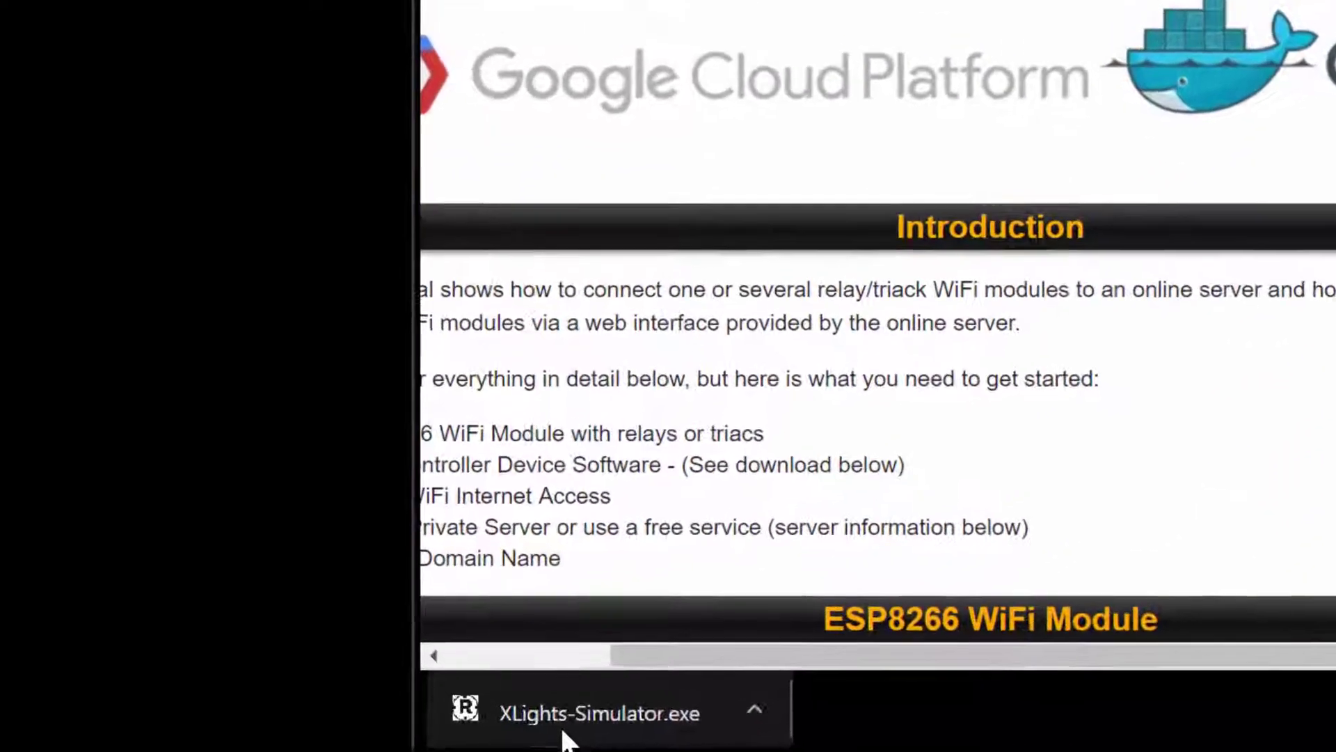
{"action": "left_click", "coordinate": [563, 733]}
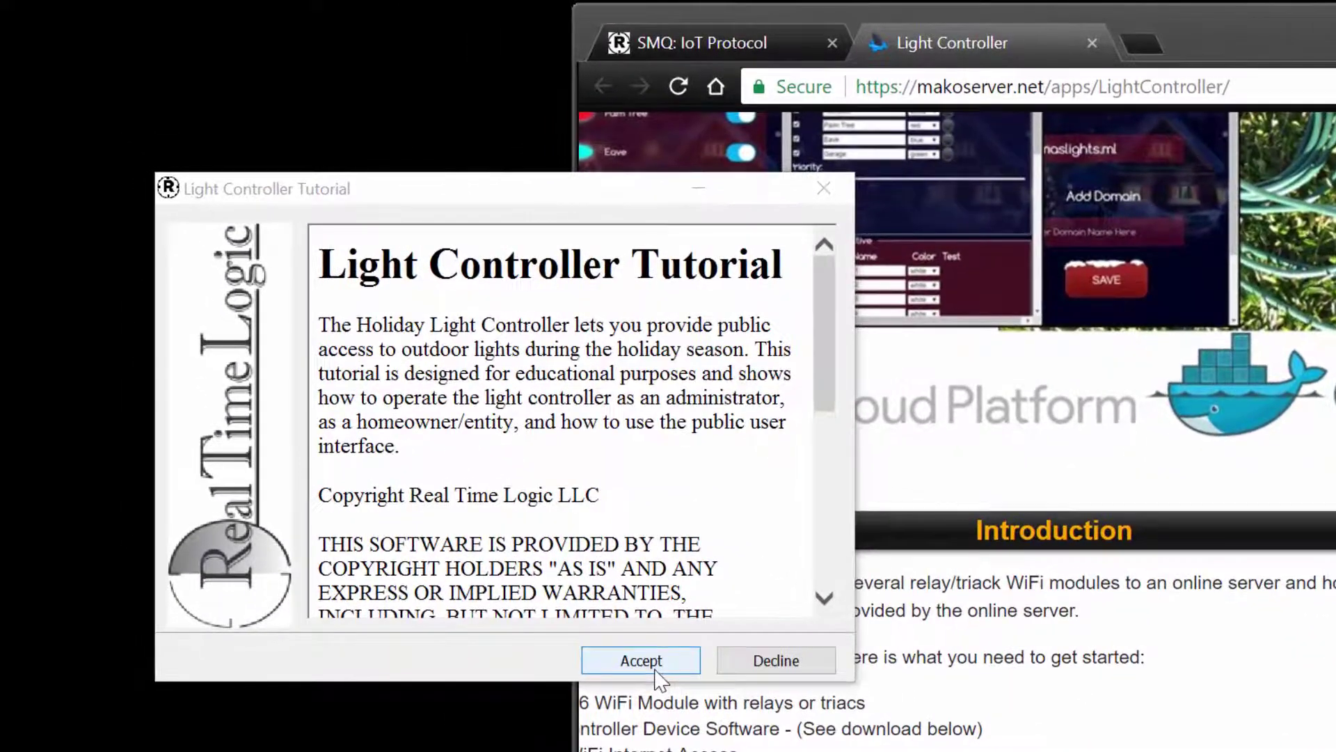
Step: Accept the licence and install the simulator into the XLights-Simulator folder
{"action": "left_click", "coordinate": [508, 518]}
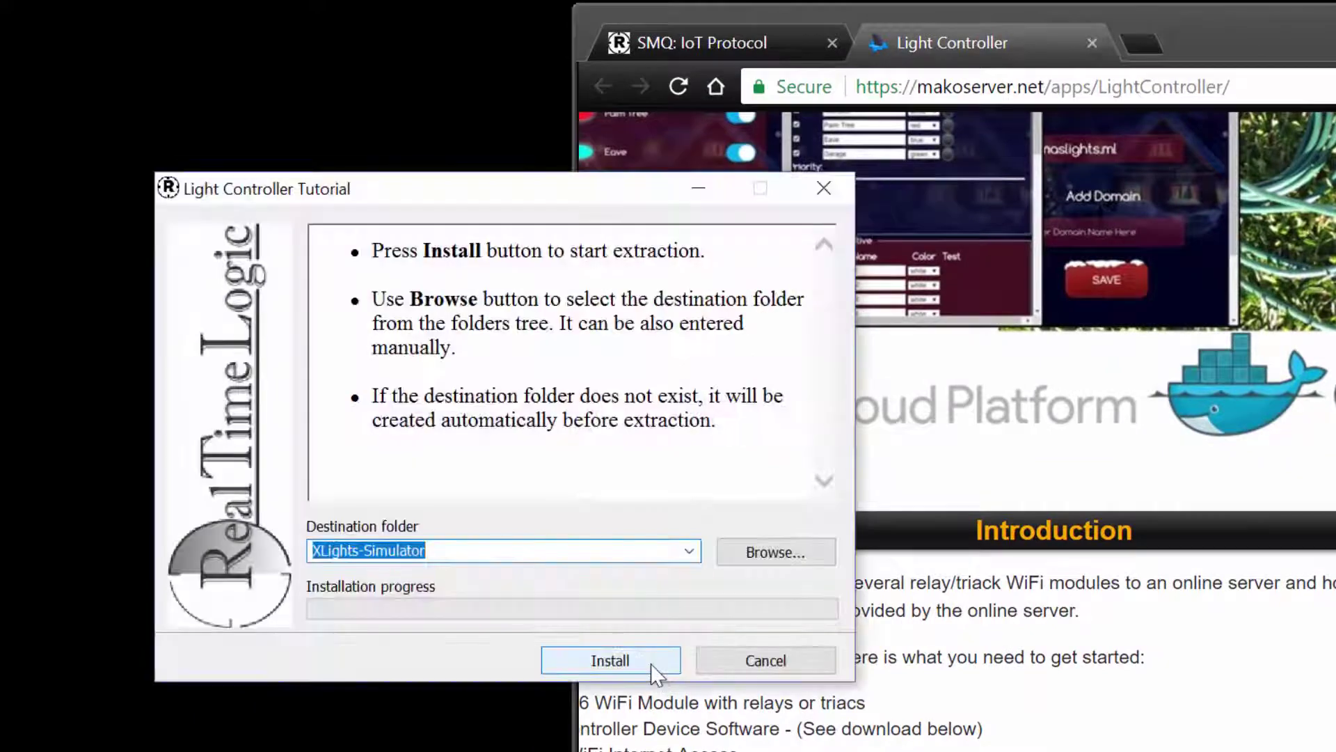
{"action": "left_click", "coordinate": [653, 665]}
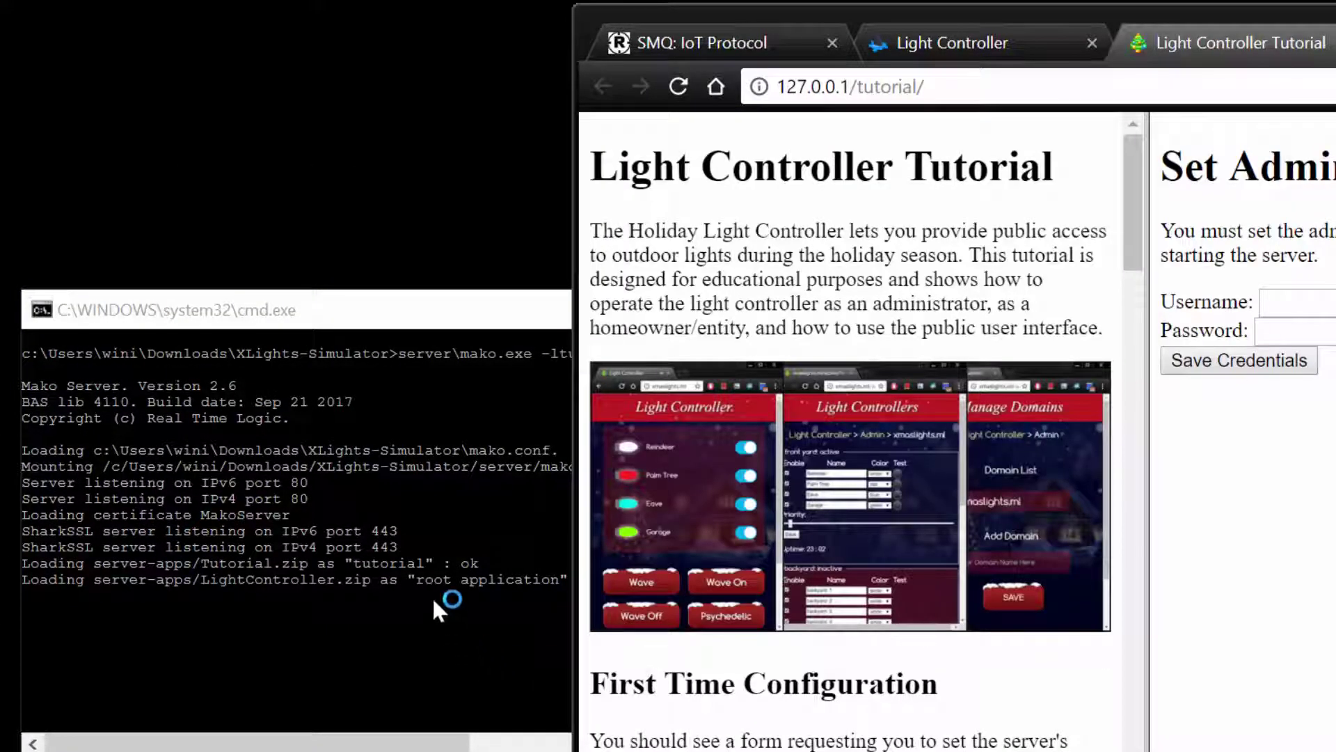
Step: Bring the Mako Server console window forward beside the loading tutorial page
{"action": "left_click", "coordinate": [416, 518]}
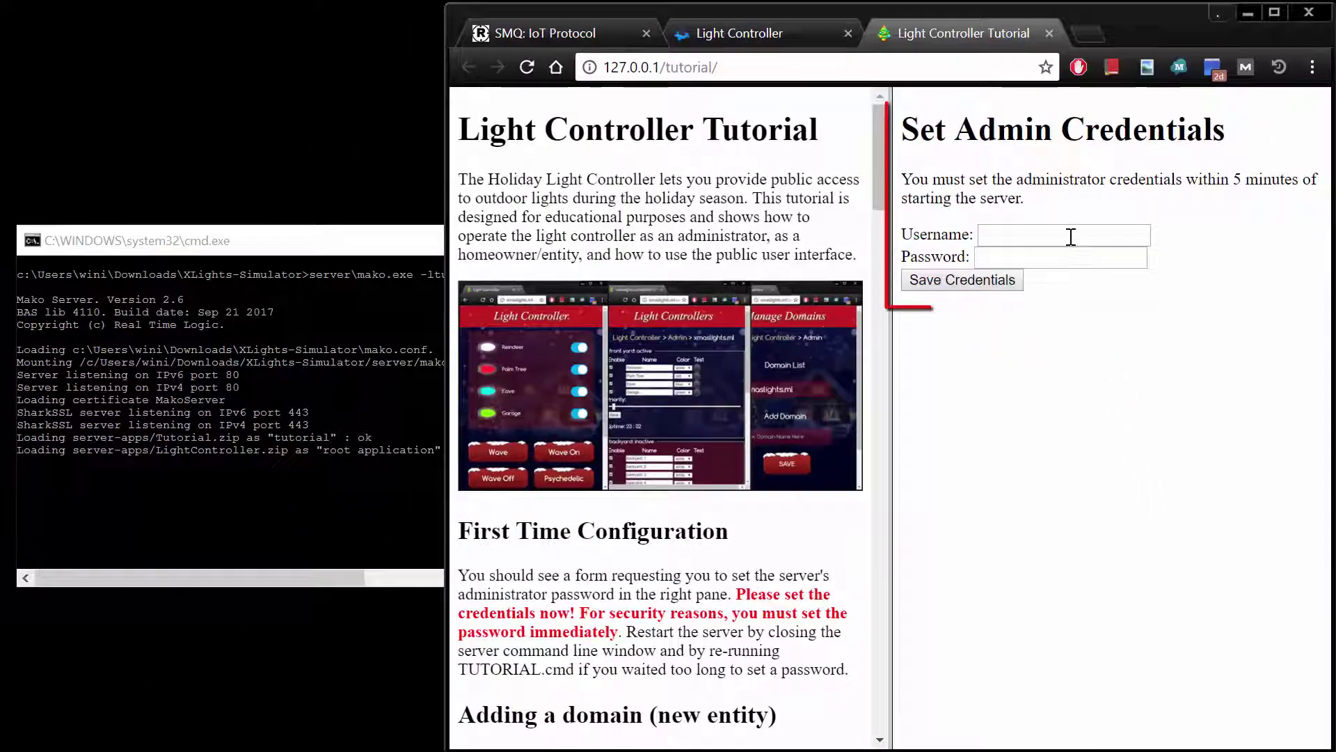
Step: Save an admin username and password, then dismiss Chrome's save-password prompt
{"action": "left_click", "coordinate": [1071, 237]}
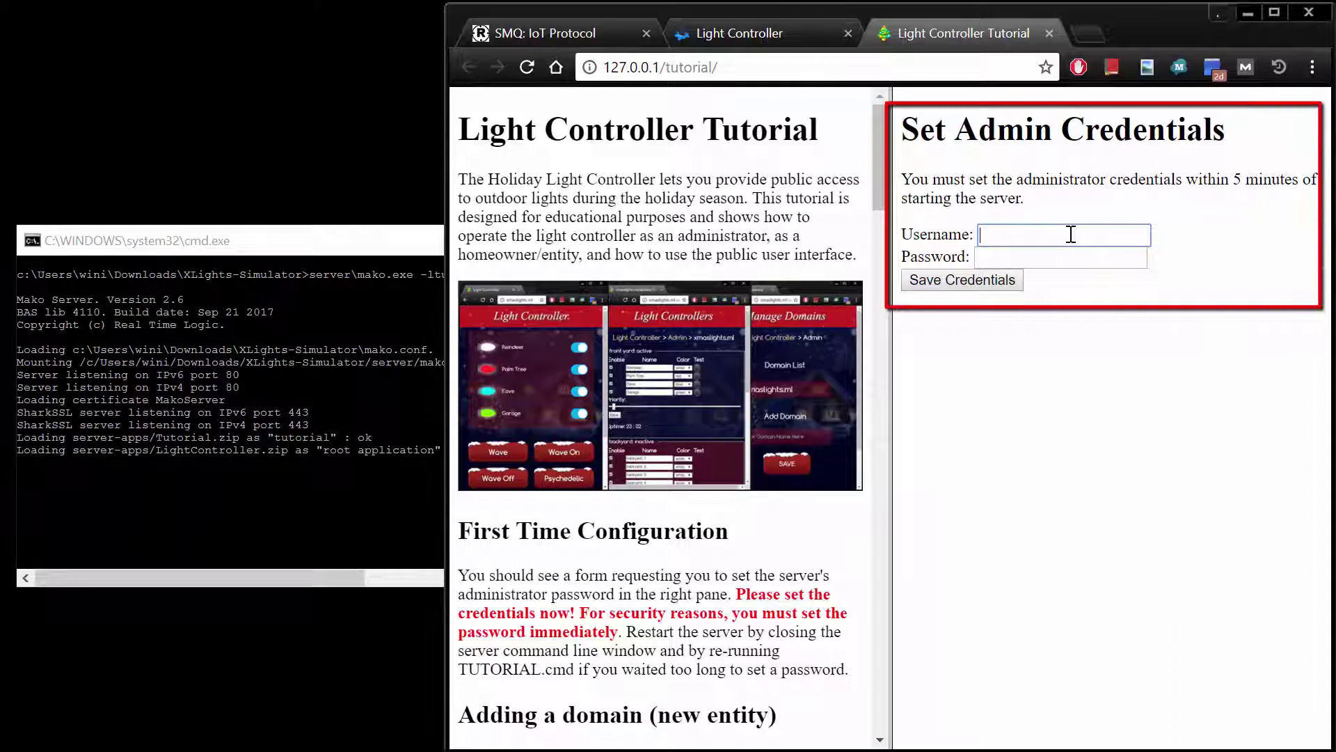
{"action": "type", "text": "myadmin"}
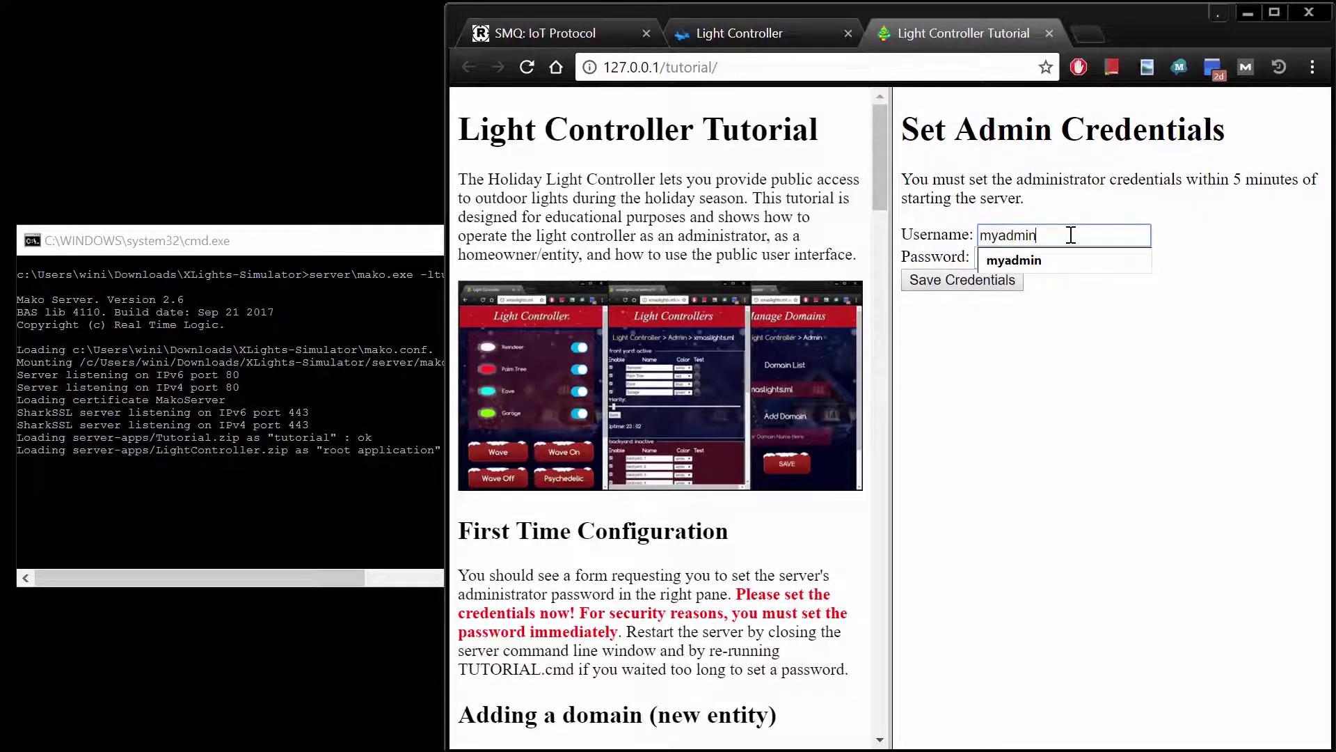
{"action": "key", "text": "Tab"}
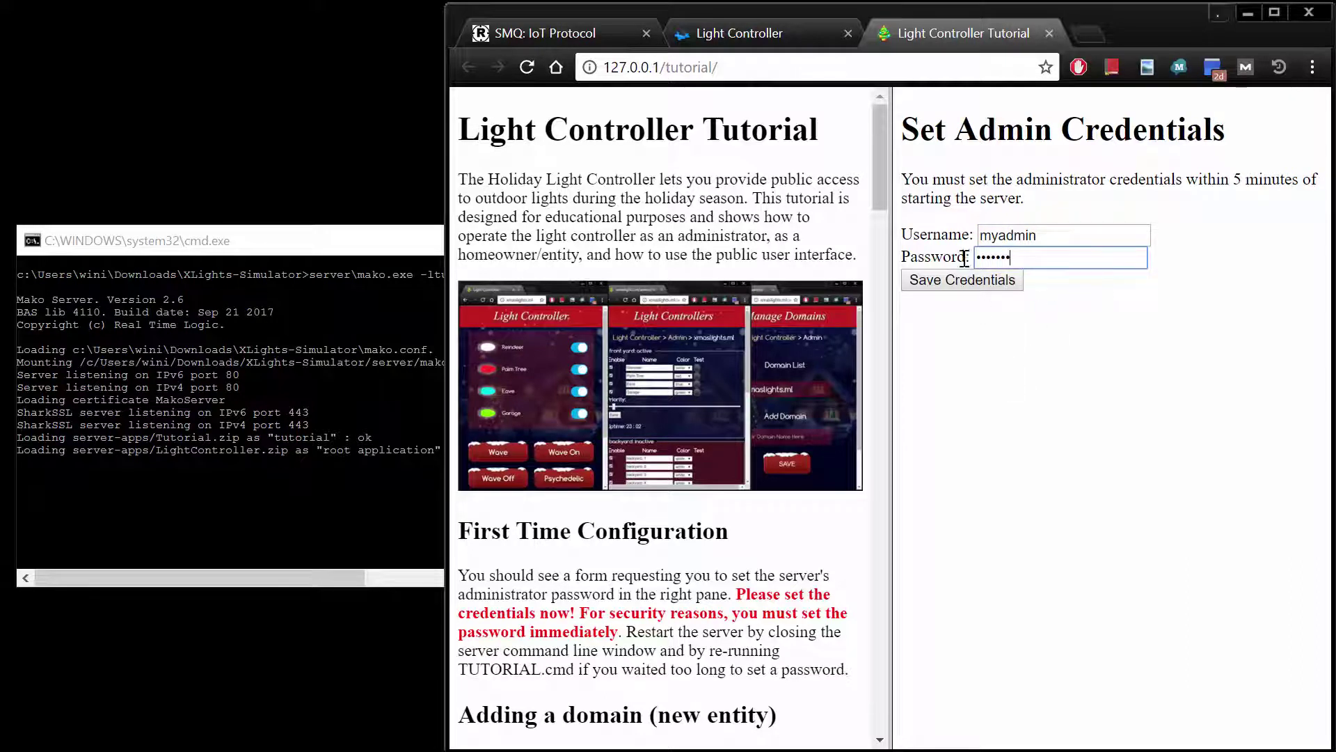
{"action": "left_click", "coordinate": [965, 285]}
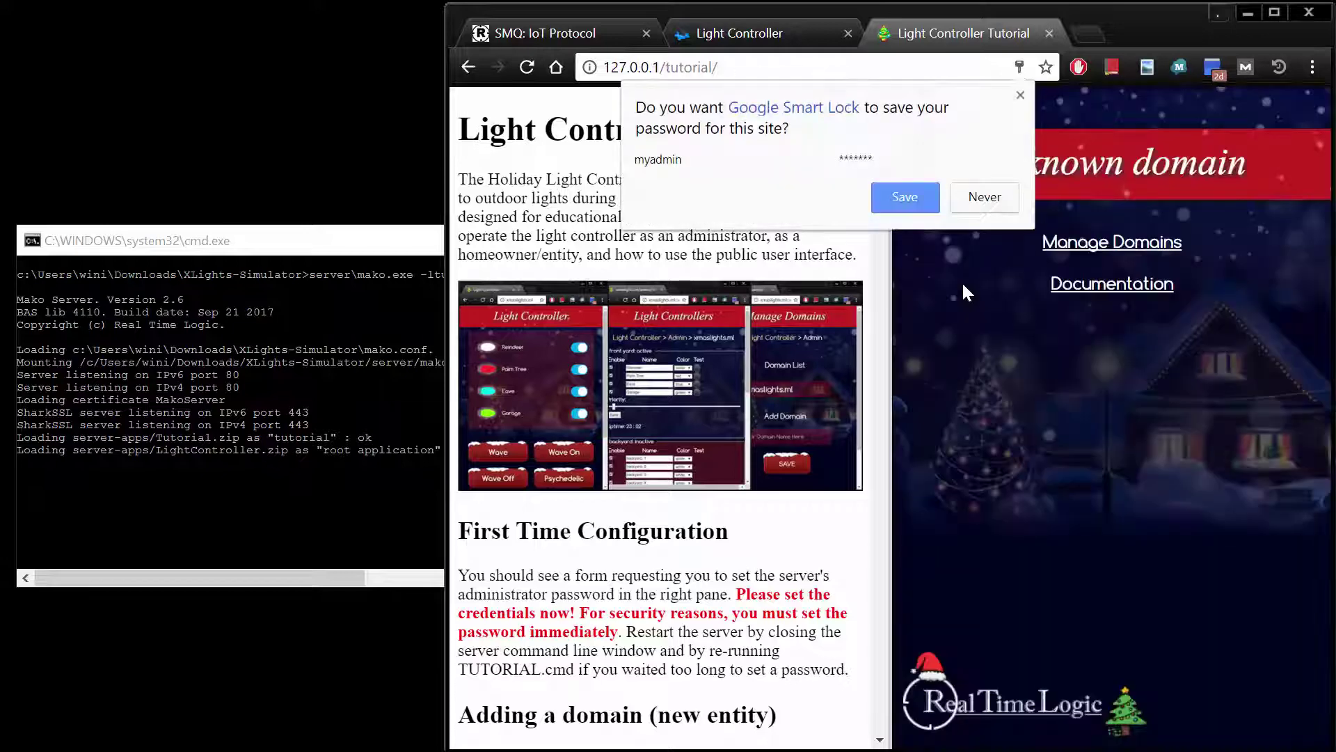
{"action": "left_click", "coordinate": [1020, 95]}
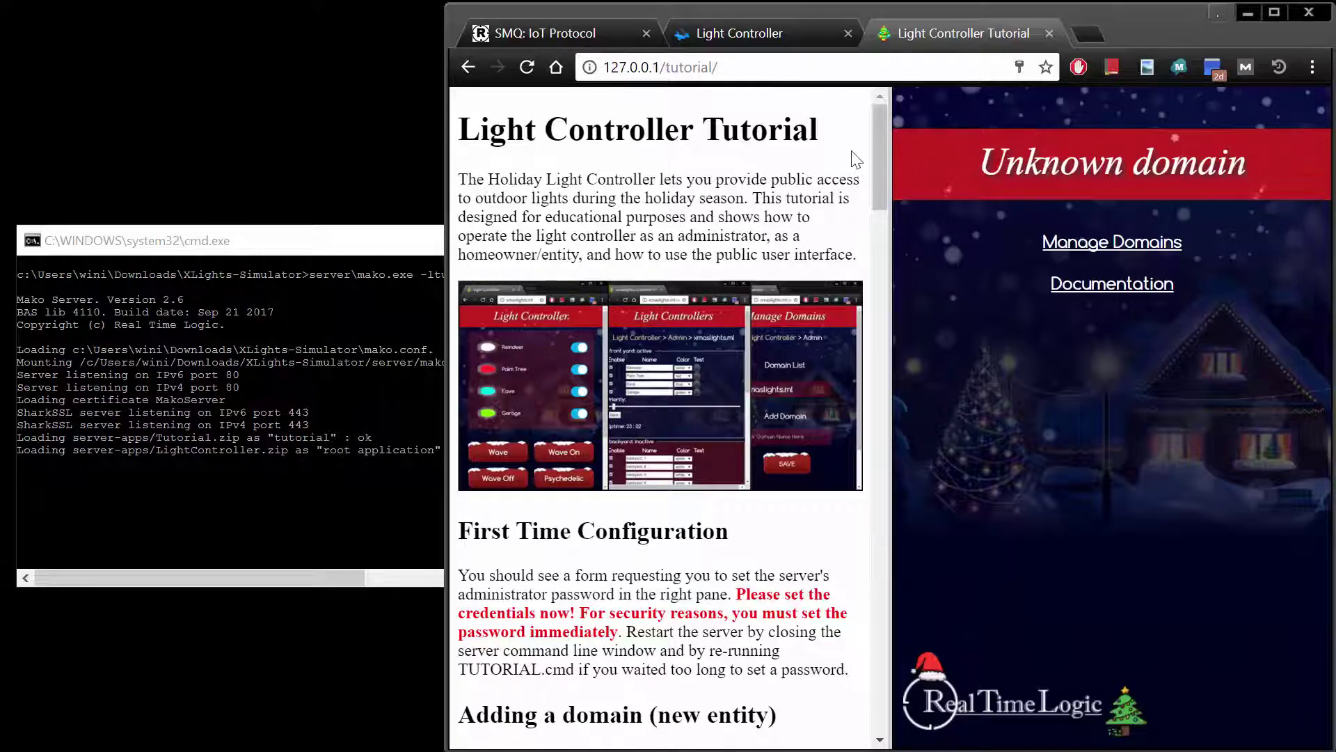
Step: Open the Light Controller Manual in its own tab, then return to the tutorial tab's address
{"action": "left_click_drag", "start_coordinate": [879, 120], "coordinate": [935, 718]}
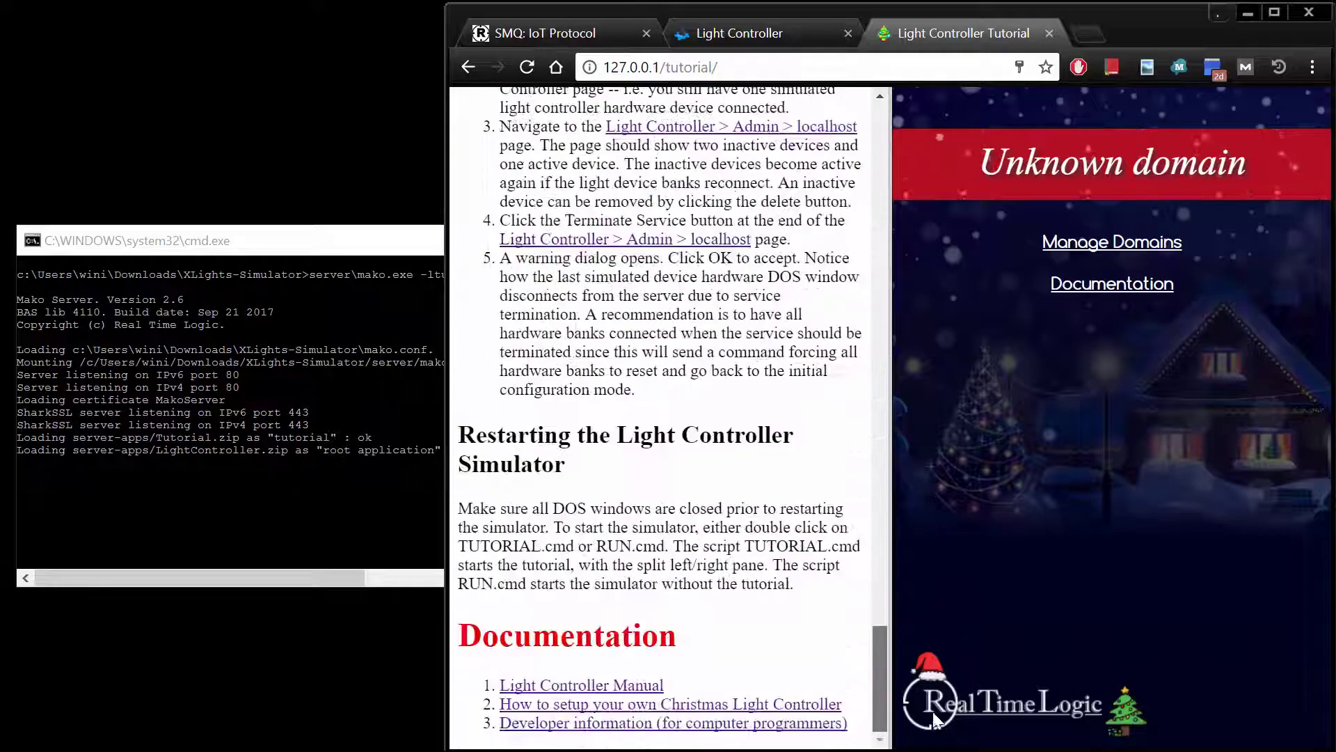
{"action": "left_click", "coordinate": [533, 691]}
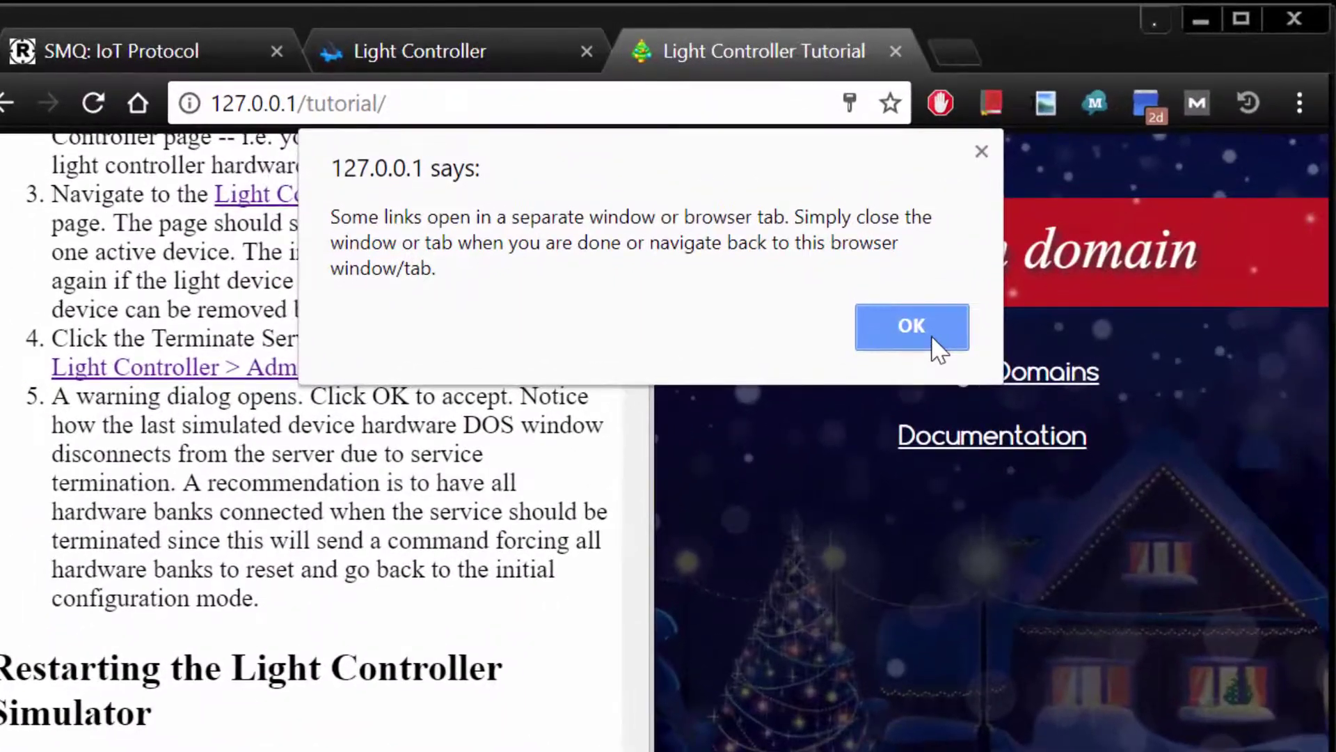
{"action": "left_click", "coordinate": [933, 339]}
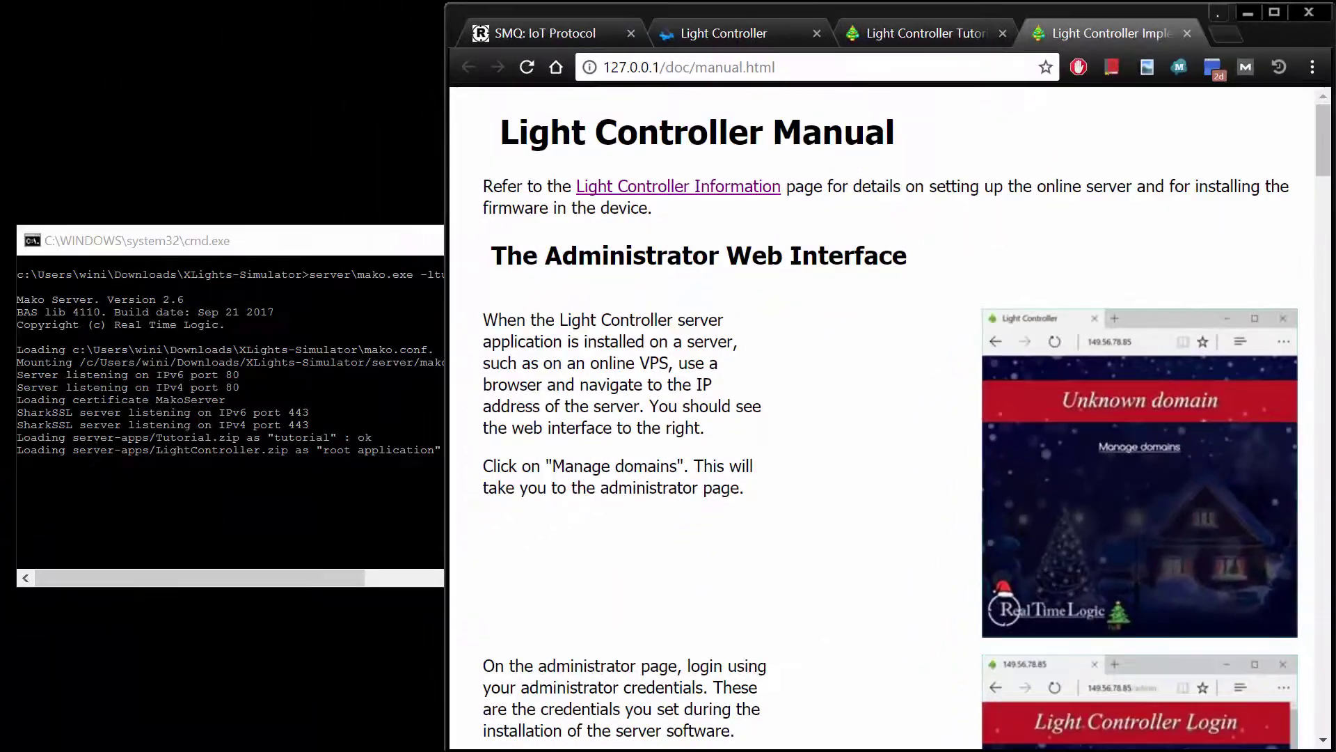
{"action": "left_click", "coordinate": [954, 35]}
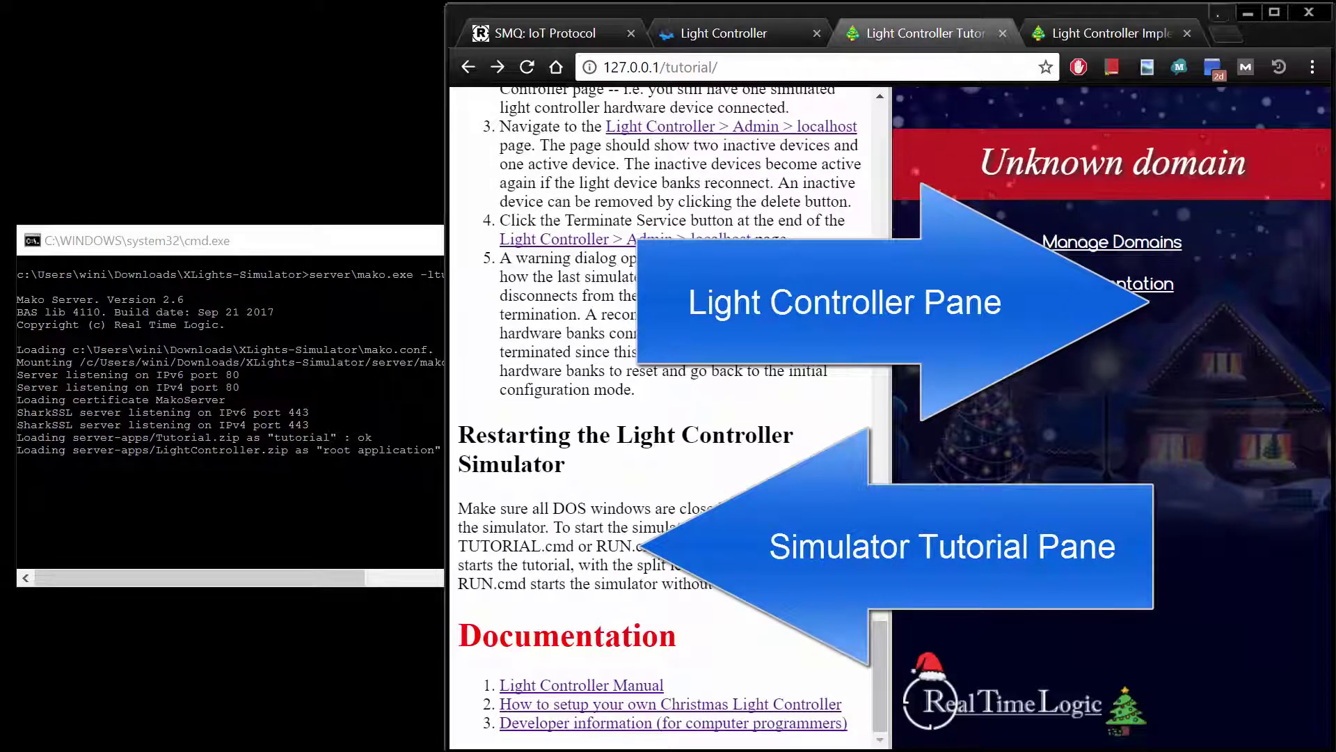
{"action": "left_click_drag", "start_coordinate": [881, 671], "coordinate": [867, 118]}
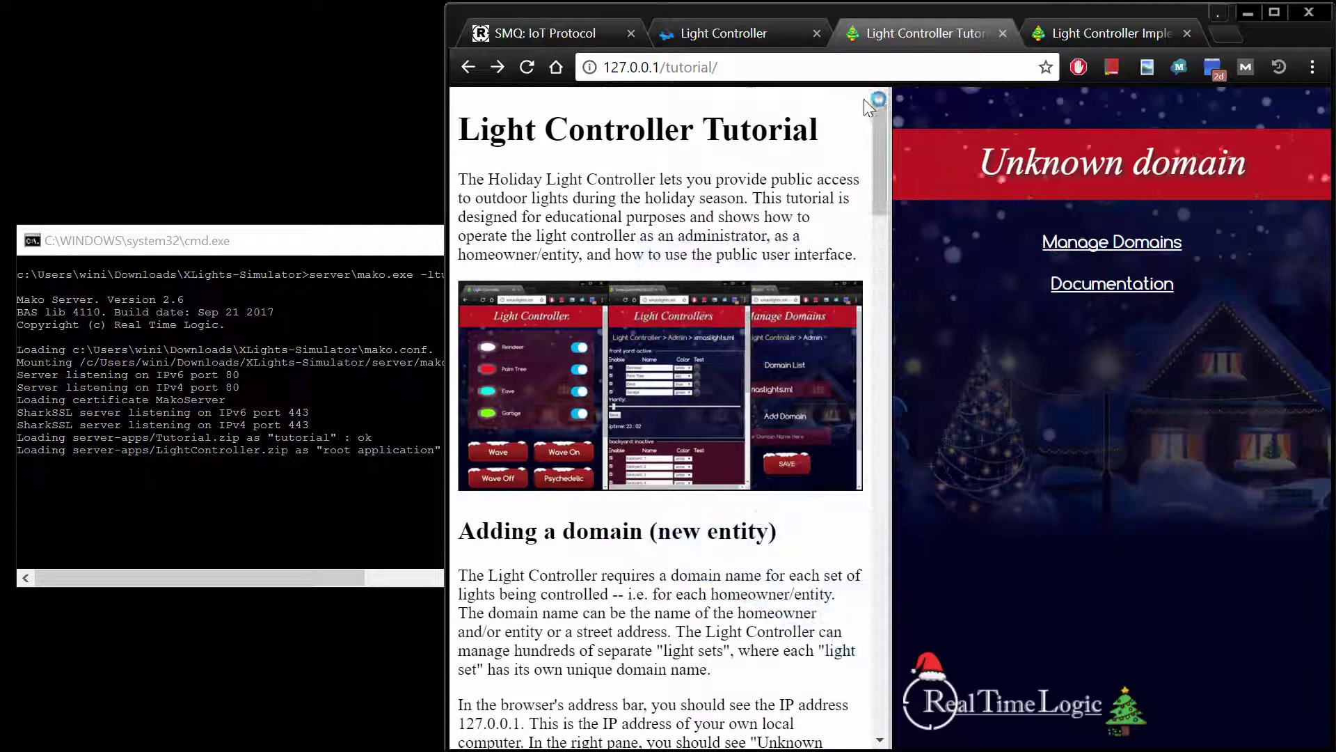
{"action": "left_click", "coordinate": [845, 63]}
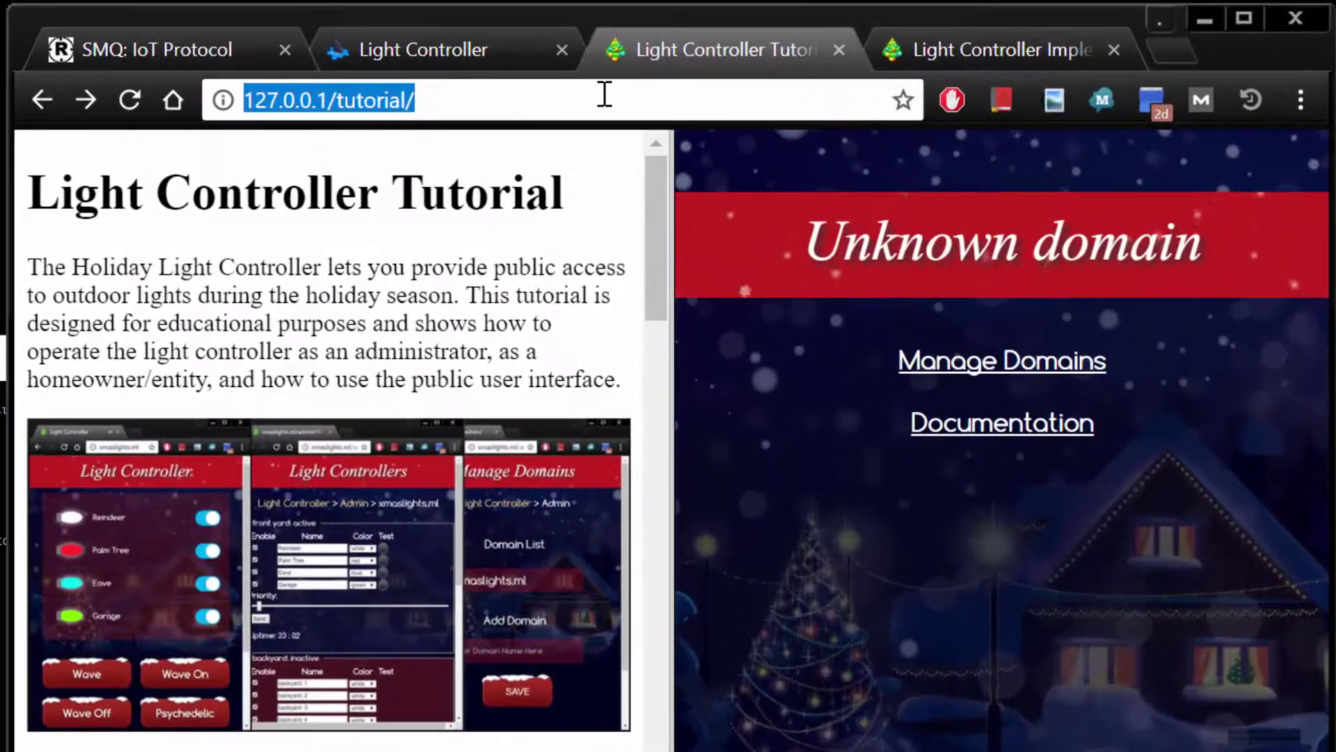
Step: Load the Light Controller home page at 127.0.0.1/
{"action": "left_click", "coordinate": [605, 94]}
{"action": "key", "text": "BackSpace"}
{"action": "key", "text": "BackSpace"}
{"action": "key", "text": "BackSpace"}
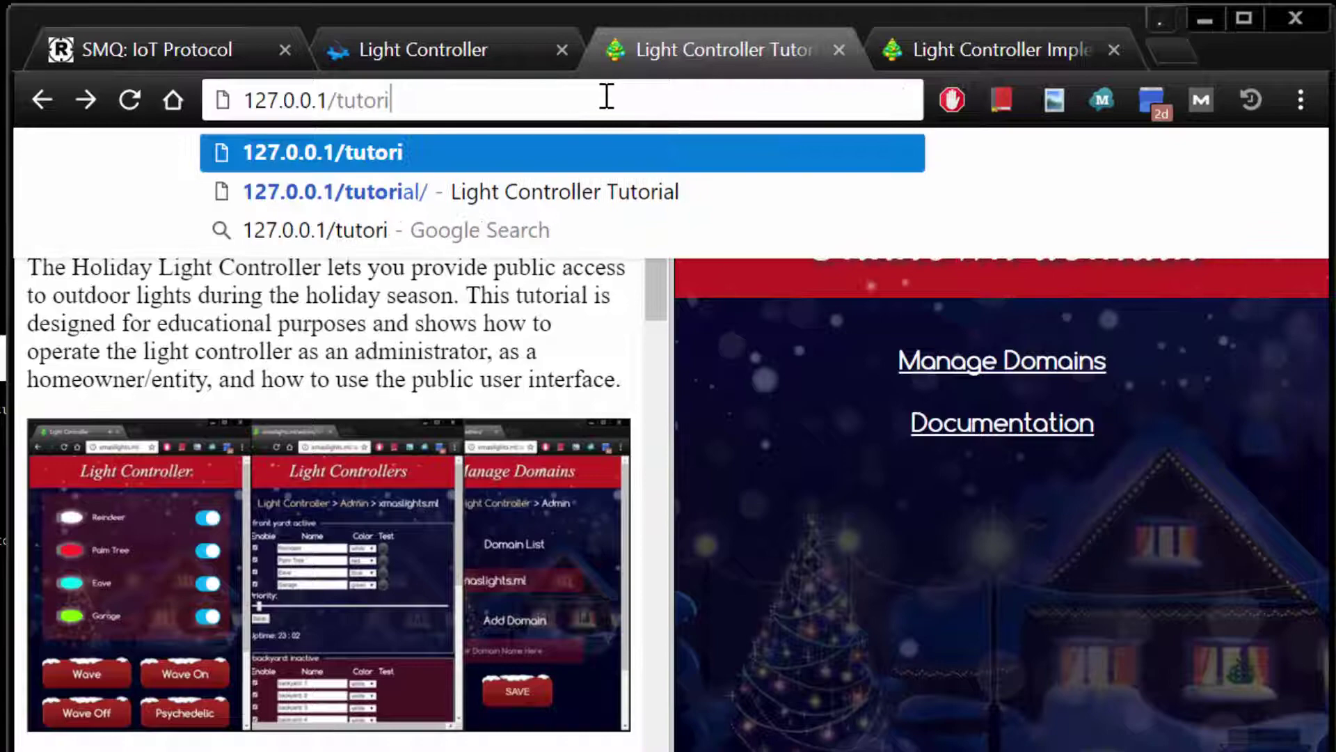
{"action": "key", "text": "BackSpace"}
{"action": "key", "text": "BackSpace"}
{"action": "key", "text": "BackSpace"}
{"action": "key", "text": "BackSpace"}
{"action": "key", "text": "BackSpace"}
{"action": "key", "text": "BackSpace"}
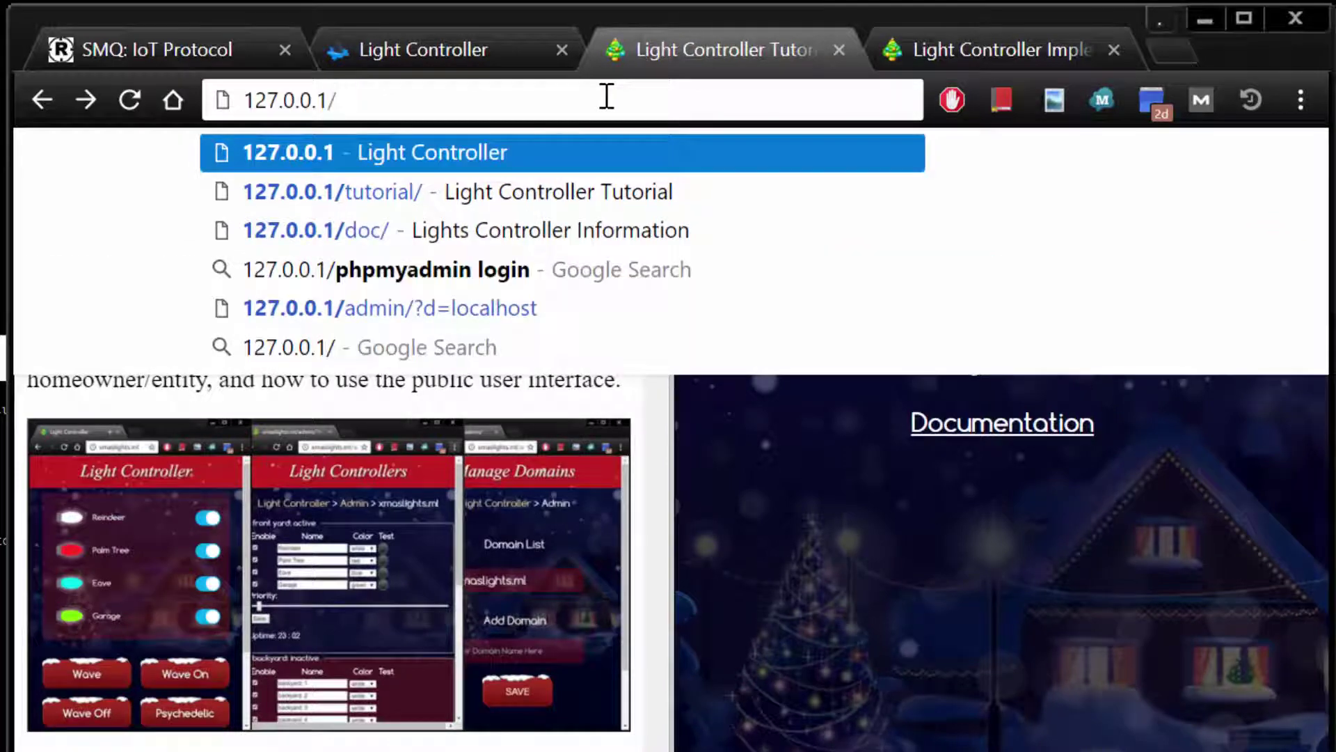
{"action": "key", "text": "Return"}
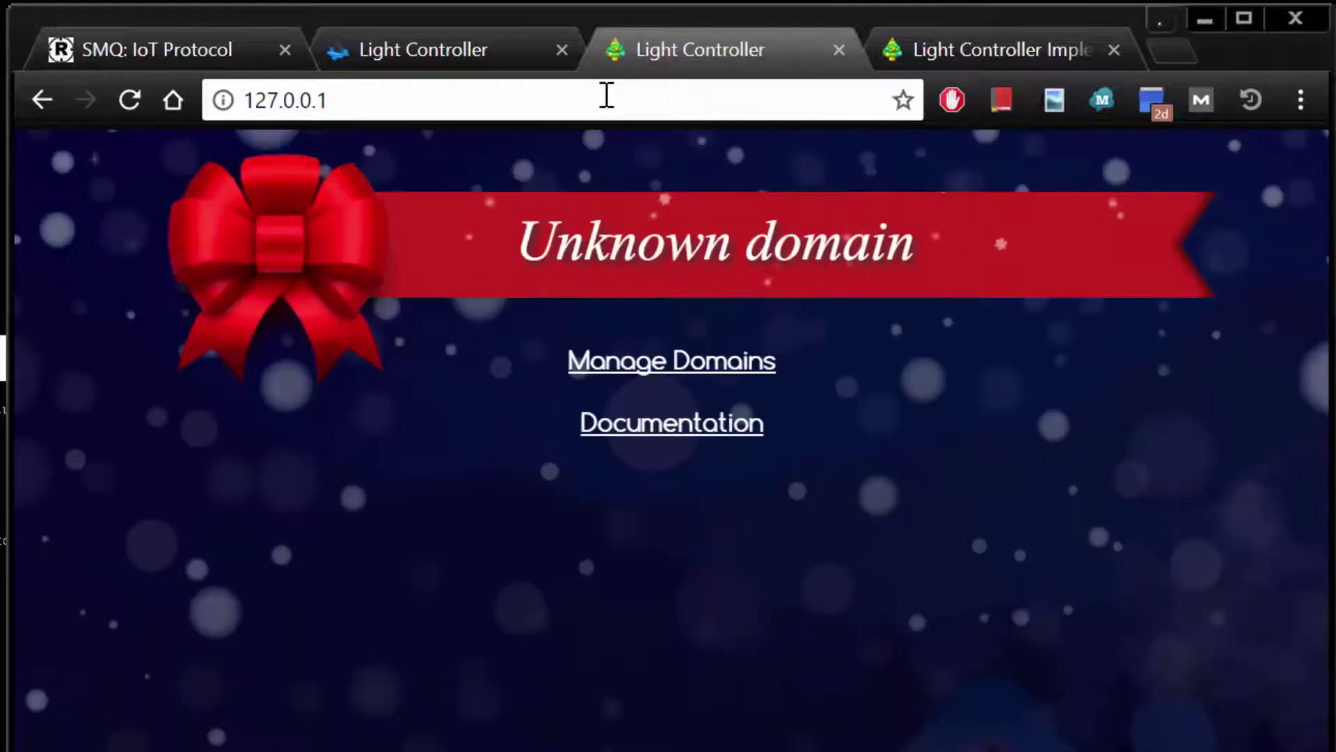
Step: Close the SMQ IoT Protocol, makoserver.net and Light Controller manual tabs
{"action": "left_click", "coordinate": [286, 51]}
{"action": "left_click", "coordinate": [285, 53]}
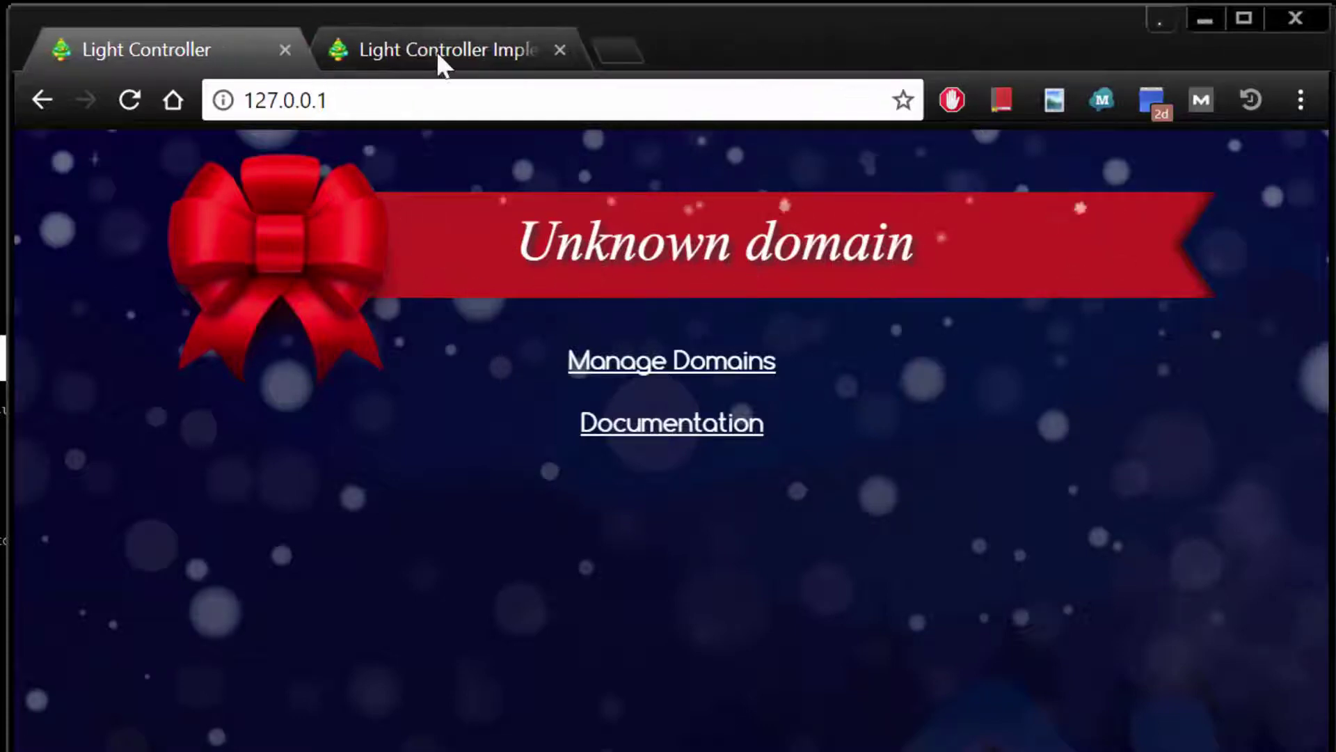
{"action": "left_click", "coordinate": [559, 50]}
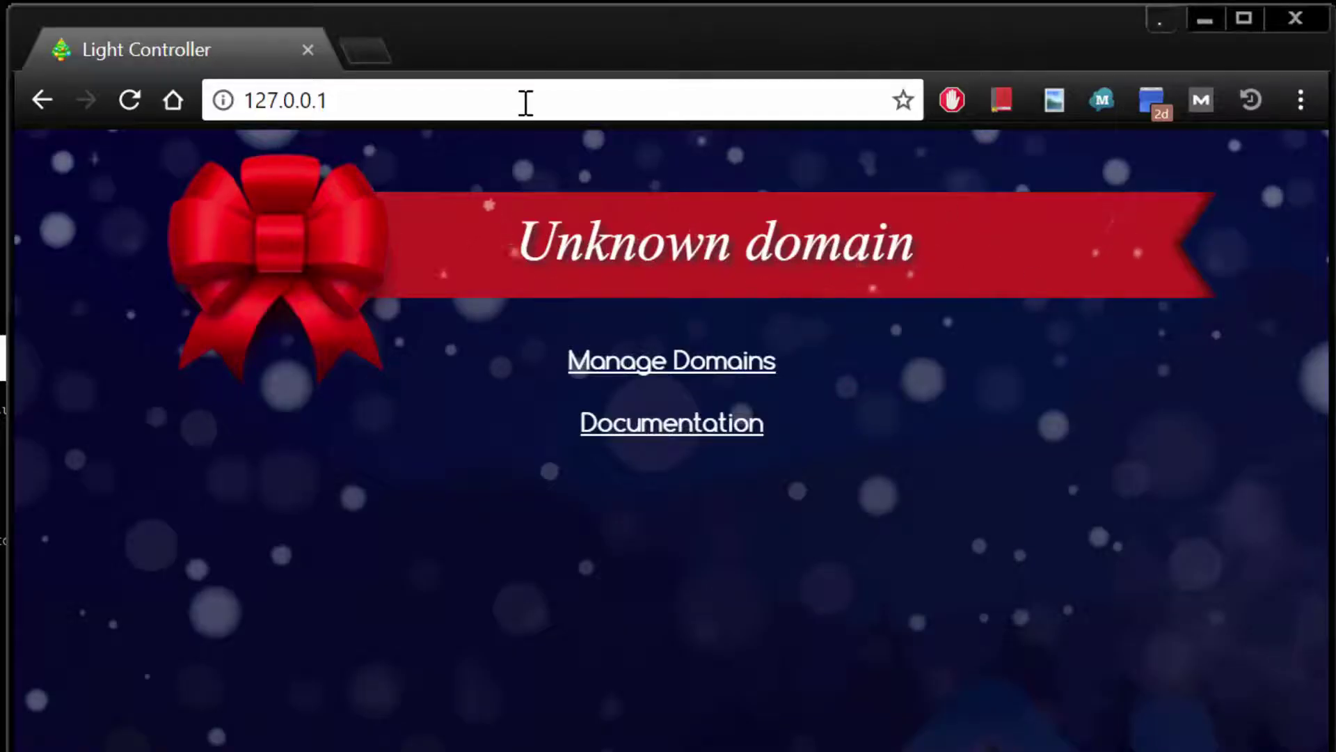
{"action": "left_click", "coordinate": [526, 103]}
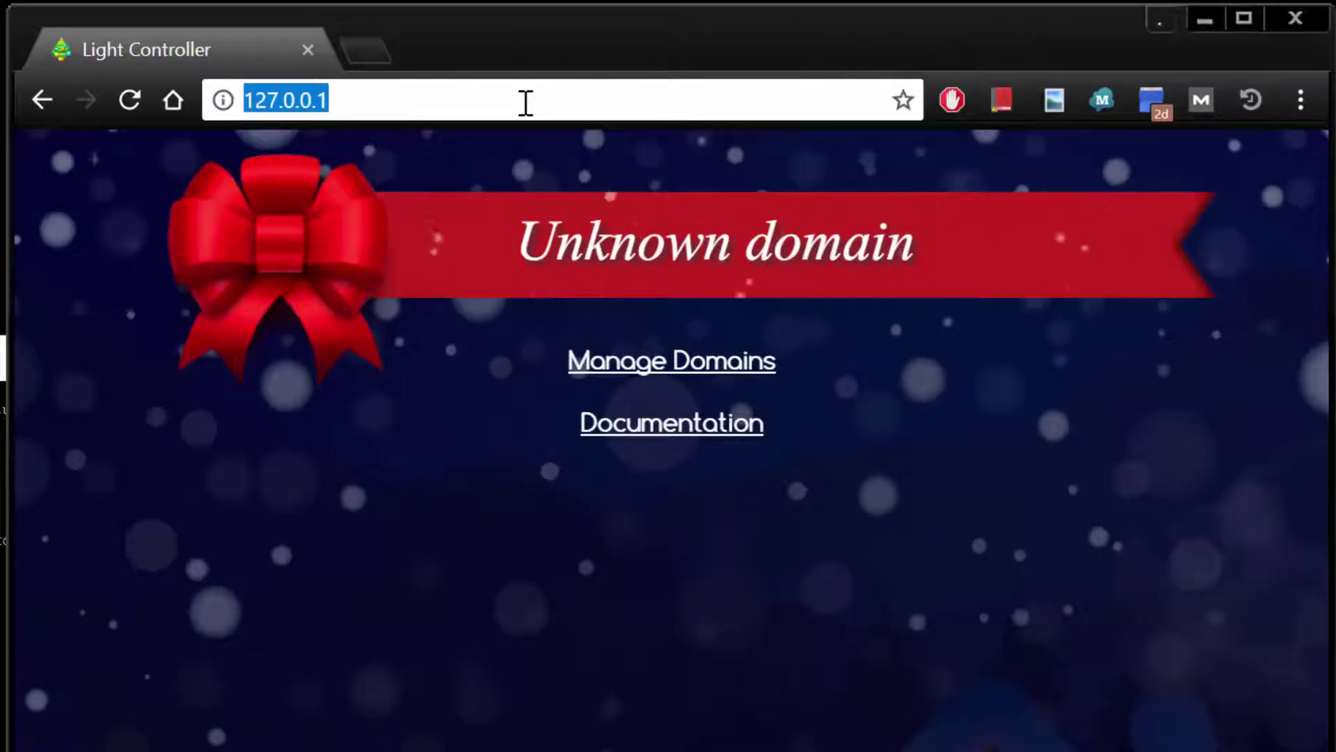
{"action": "type", "text": "loc"}
{"action": "key", "text": "Return"}
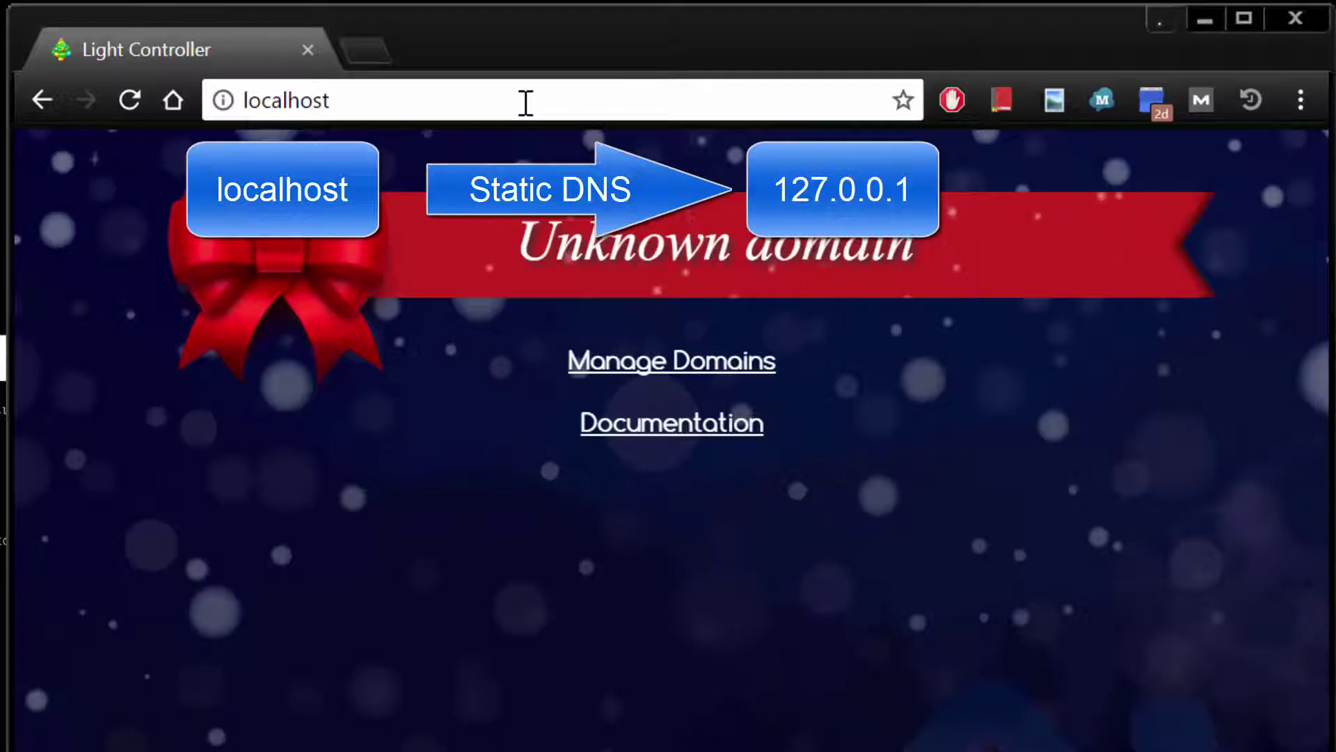
{"action": "left_click", "coordinate": [526, 102]}
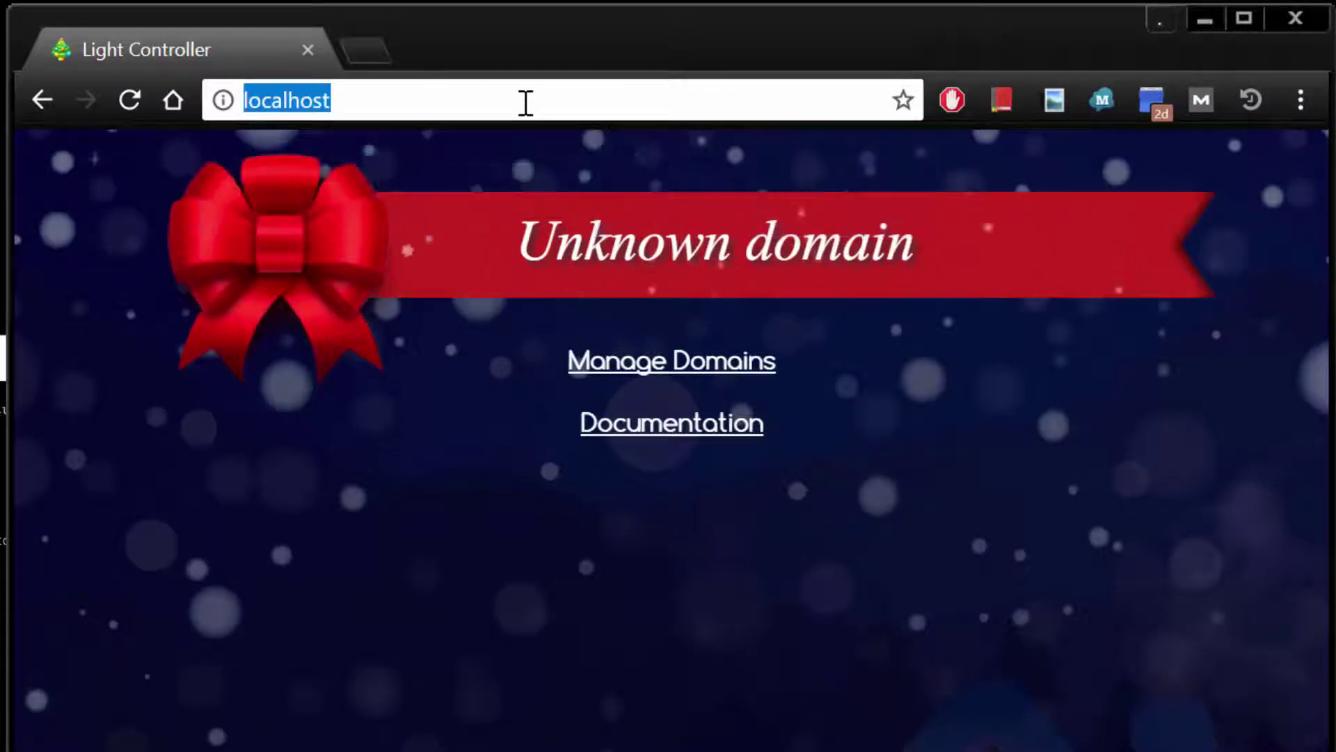
{"action": "type", "text": "12"}
{"action": "key", "text": "Return"}
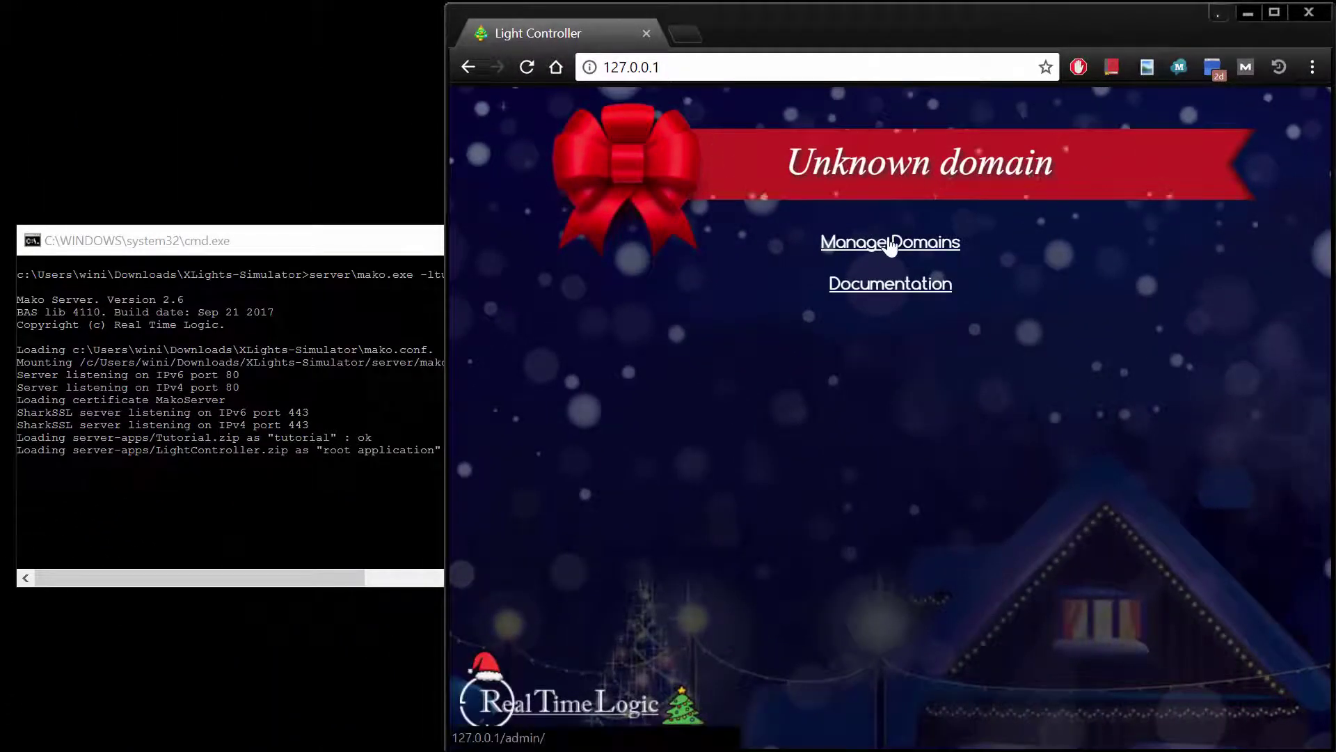
Step: Add localhost as a new domain in Manage Domains and confirm the warning
{"action": "left_click", "coordinate": [889, 244]}
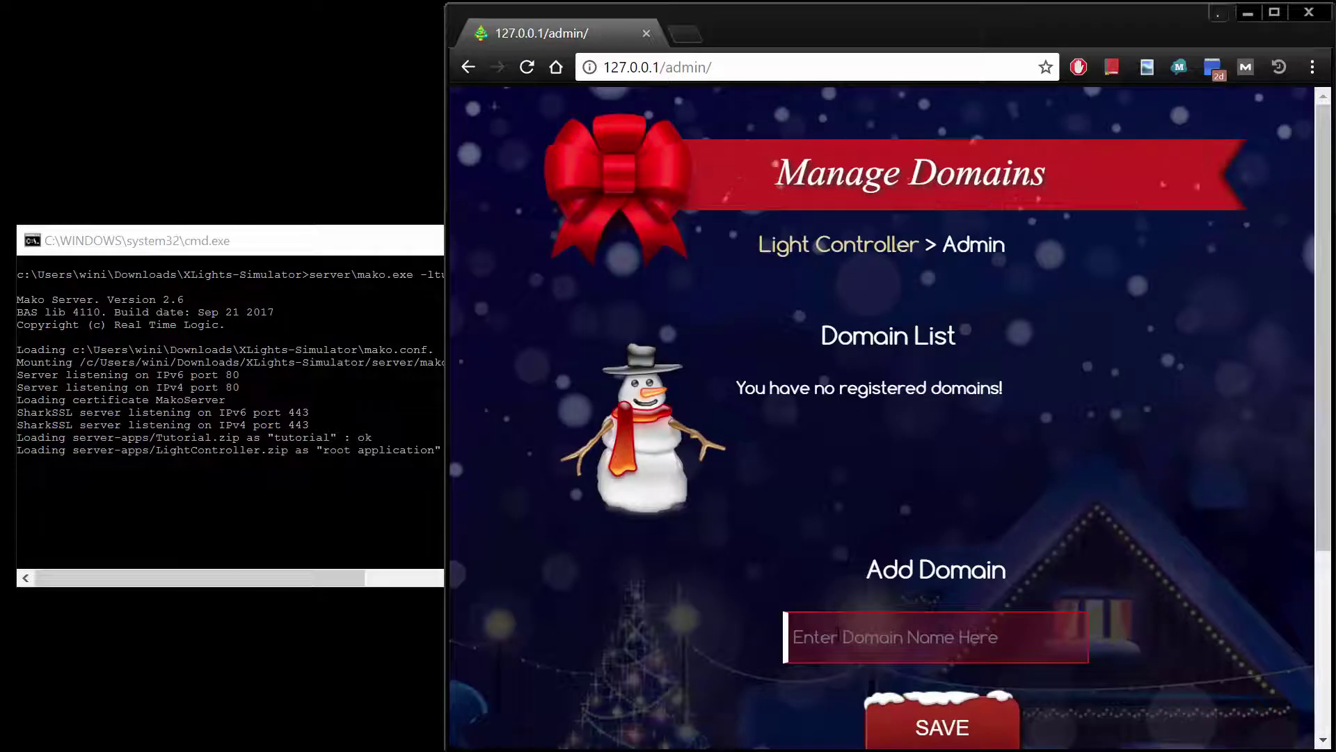
{"action": "left_click", "coordinate": [841, 642]}
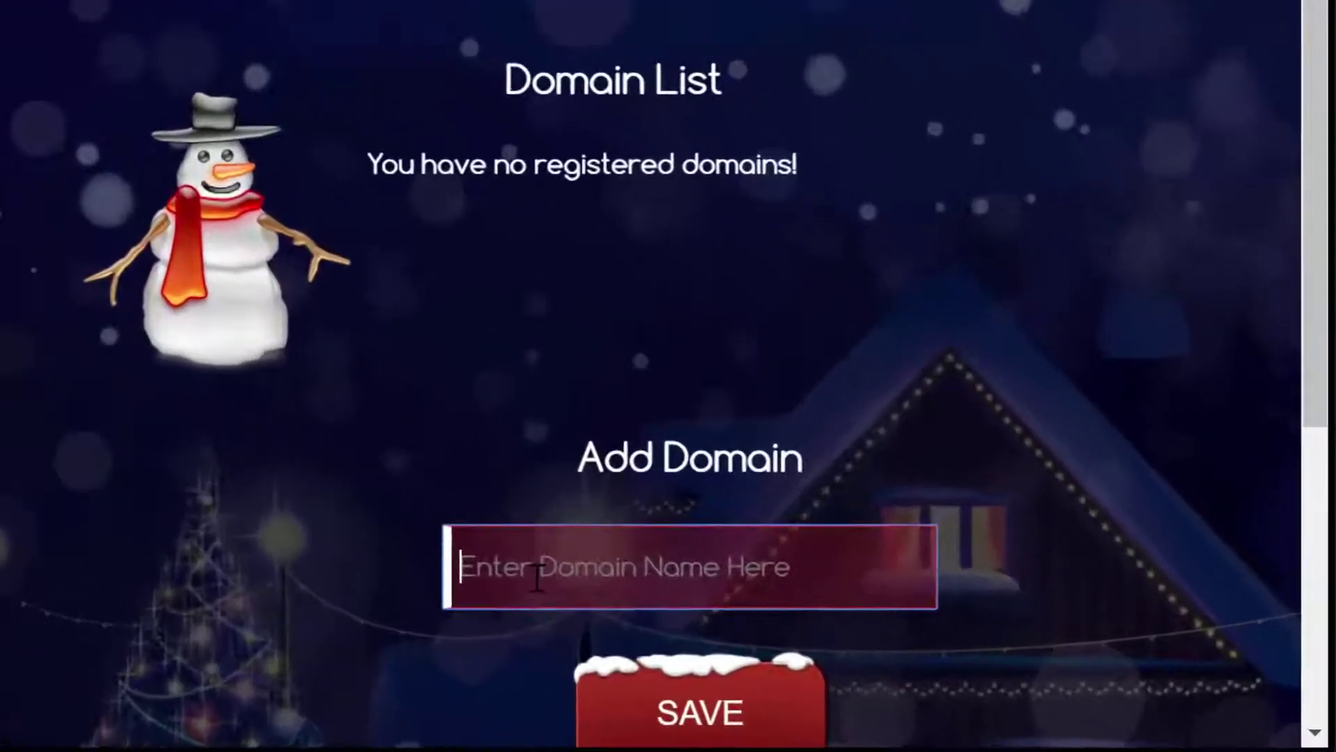
{"action": "type", "text": "loc"}
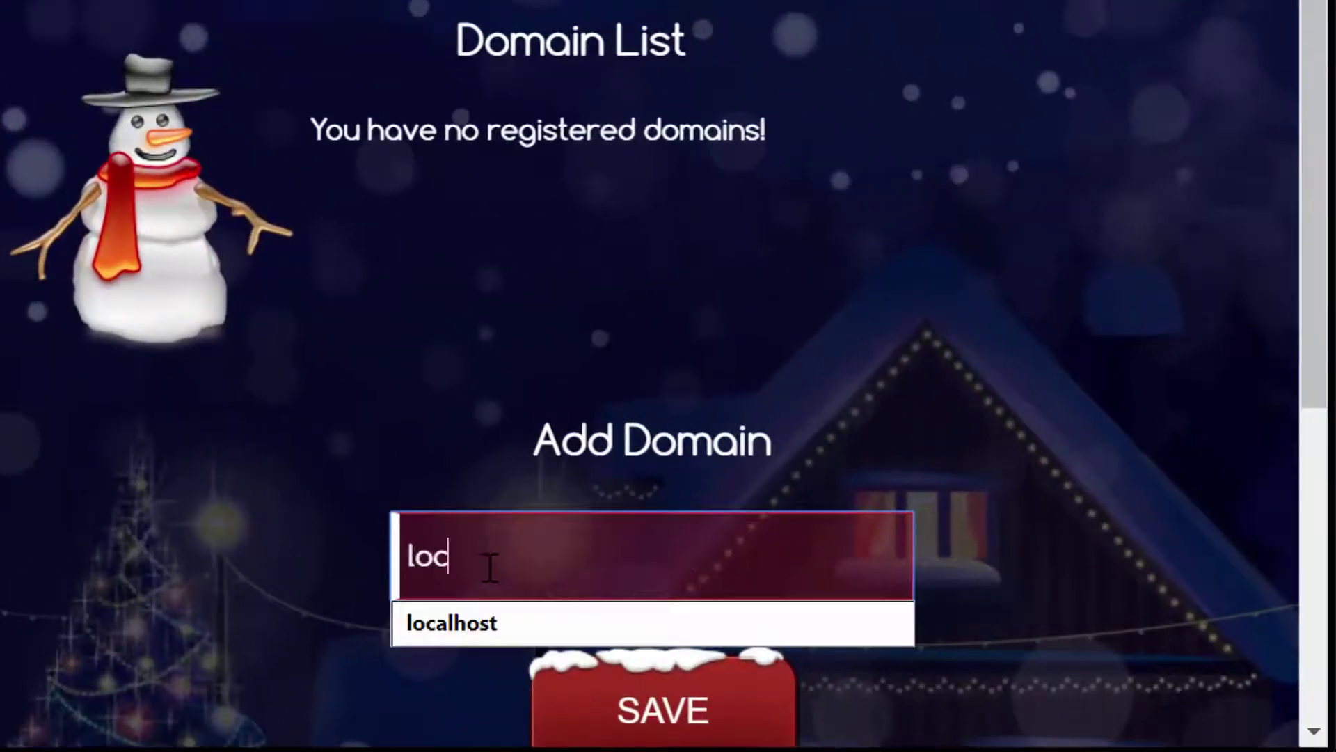
{"action": "key", "text": "Down"}
{"action": "key", "text": "Return"}
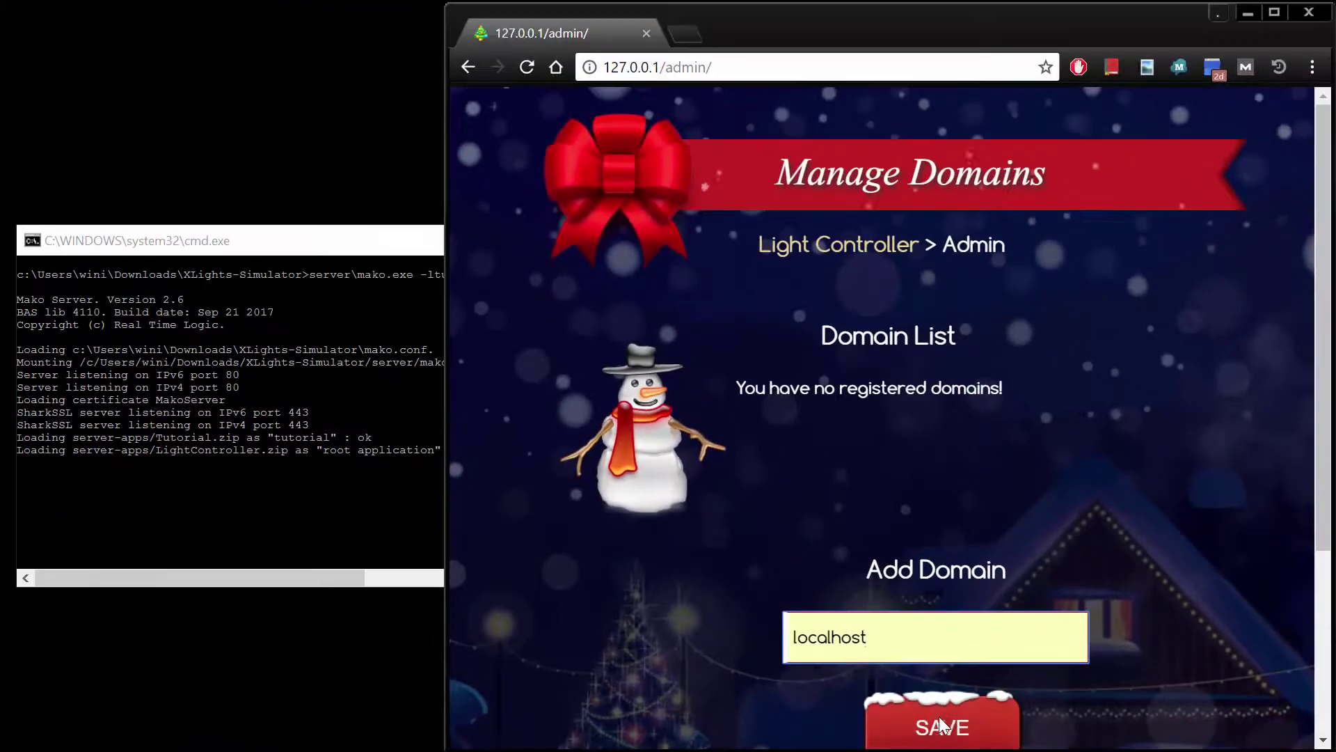
{"action": "left_click", "coordinate": [940, 723]}
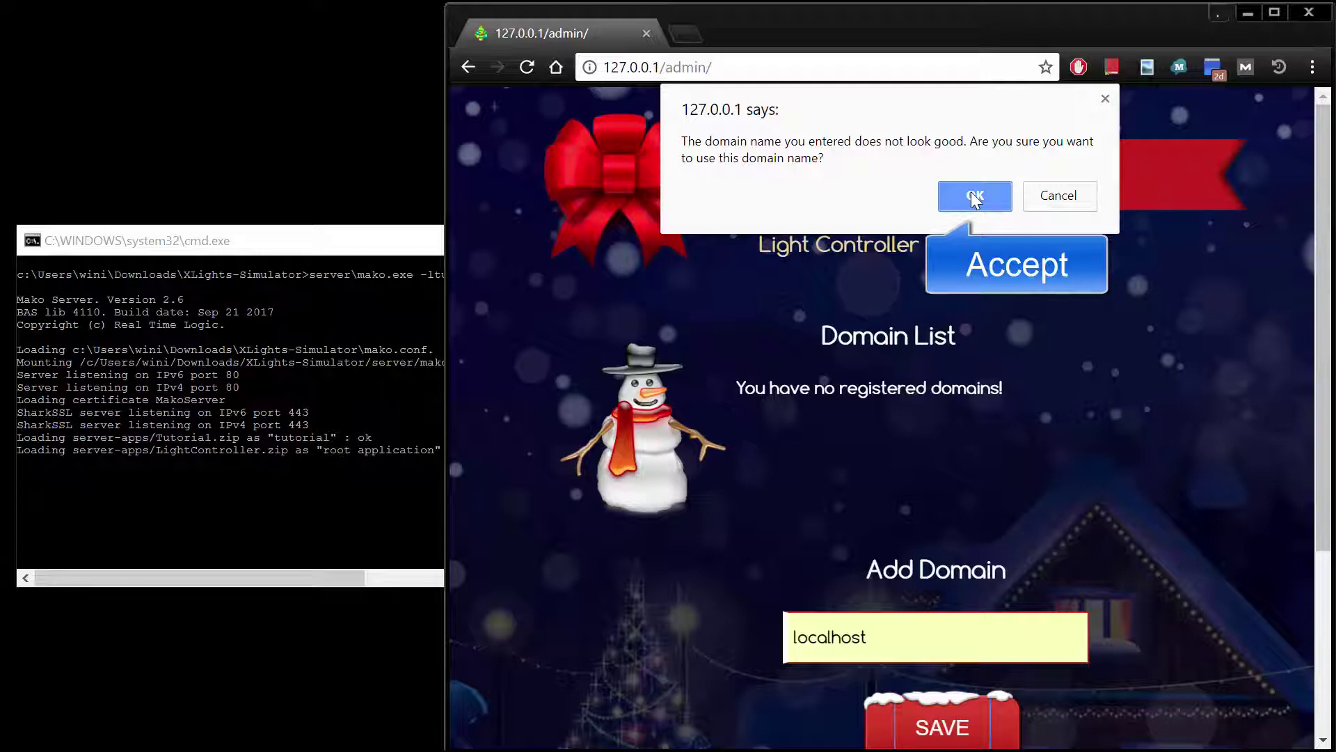
{"action": "left_click", "coordinate": [975, 197]}
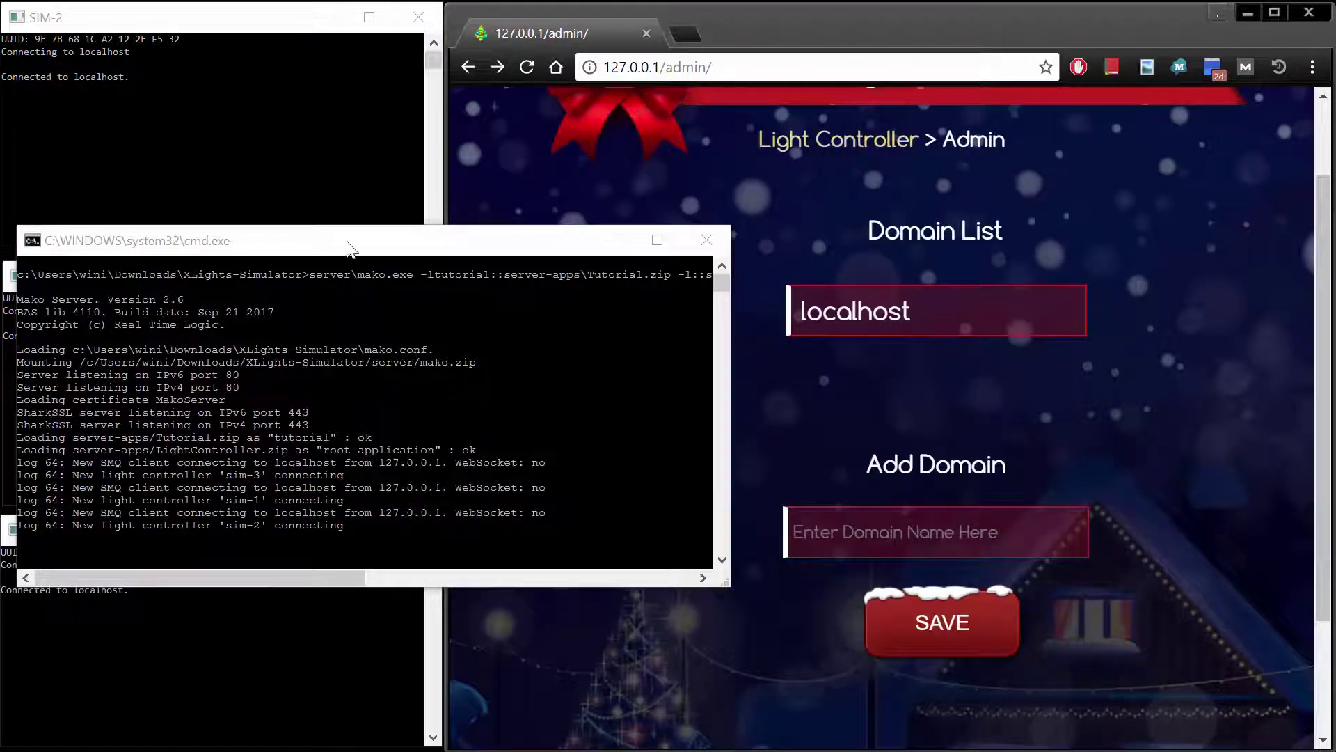
{"action": "left_click_drag", "start_coordinate": [346, 233], "coordinate": [828, 238]}
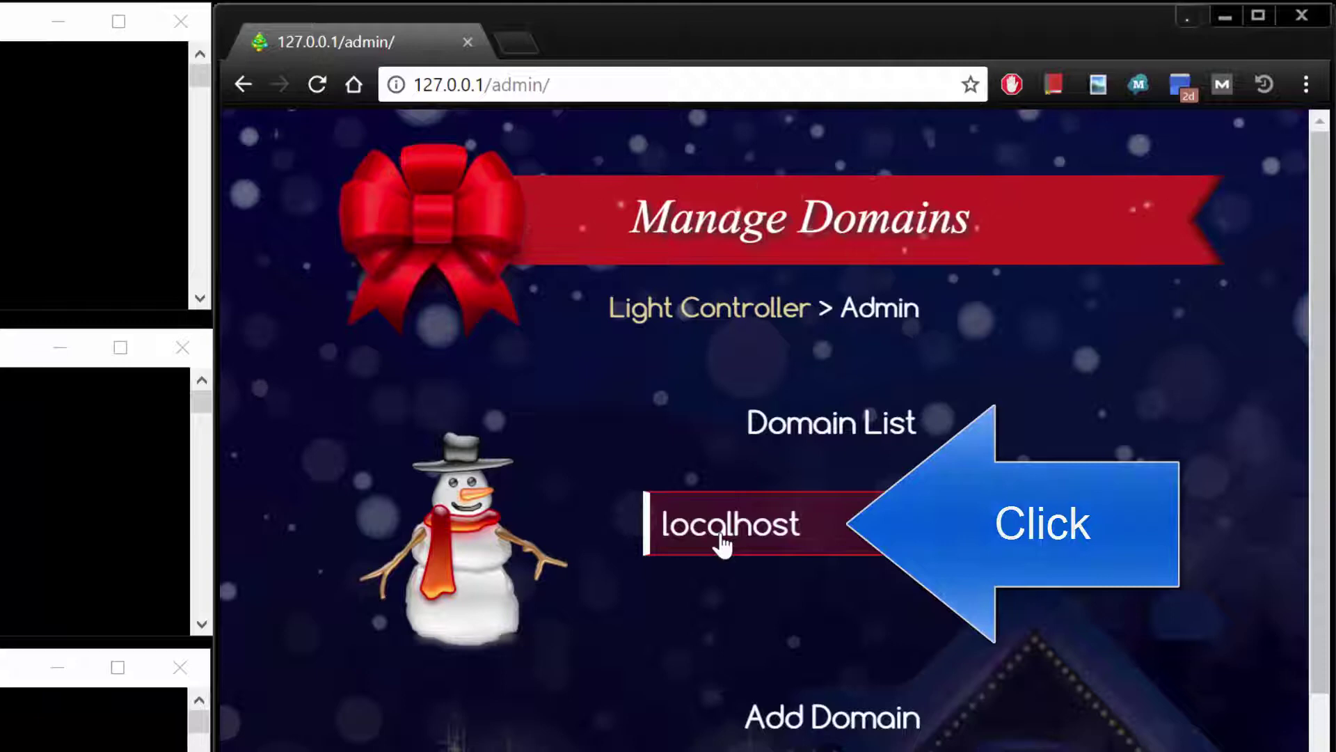
Step: Give the localhost domain a new username and a confirmed password
{"action": "left_click", "coordinate": [722, 537]}
{"action": "left_click", "coordinate": [706, 426]}
{"action": "type", "text": "homeo"}
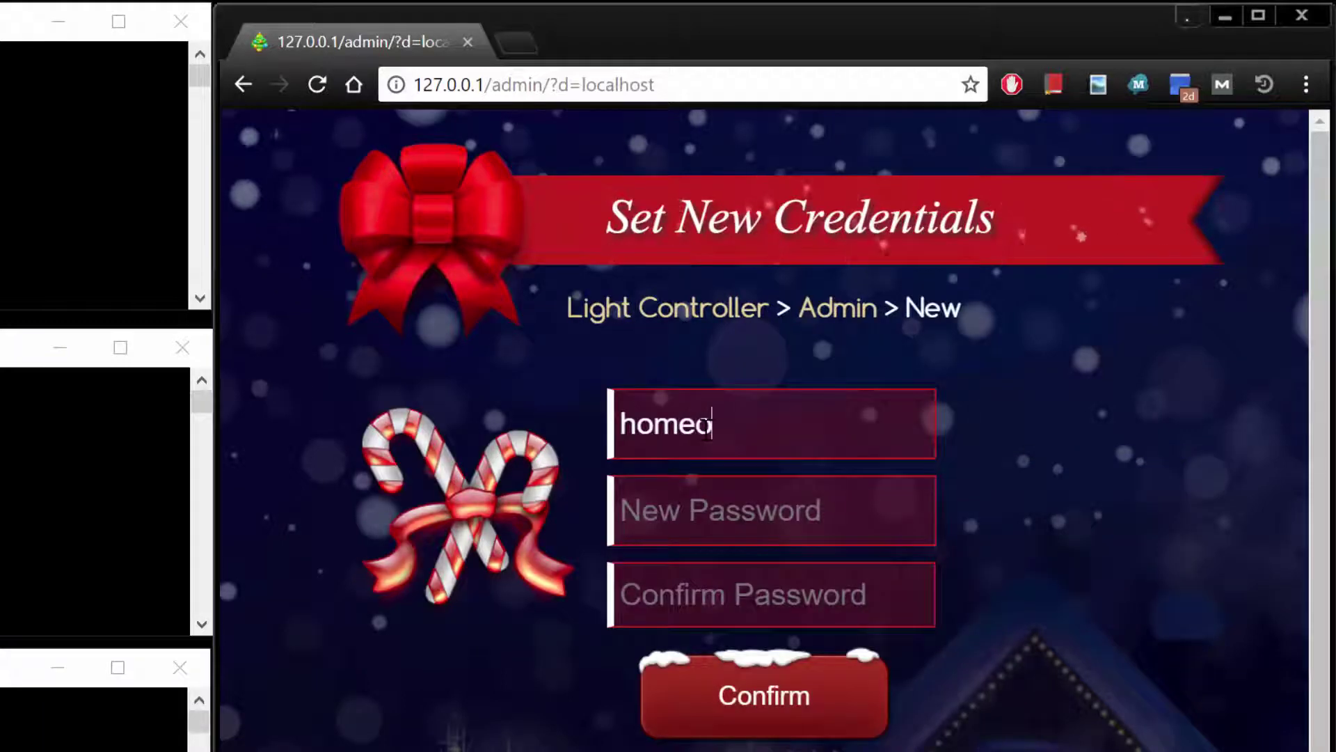
{"action": "type", "text": "wner"}
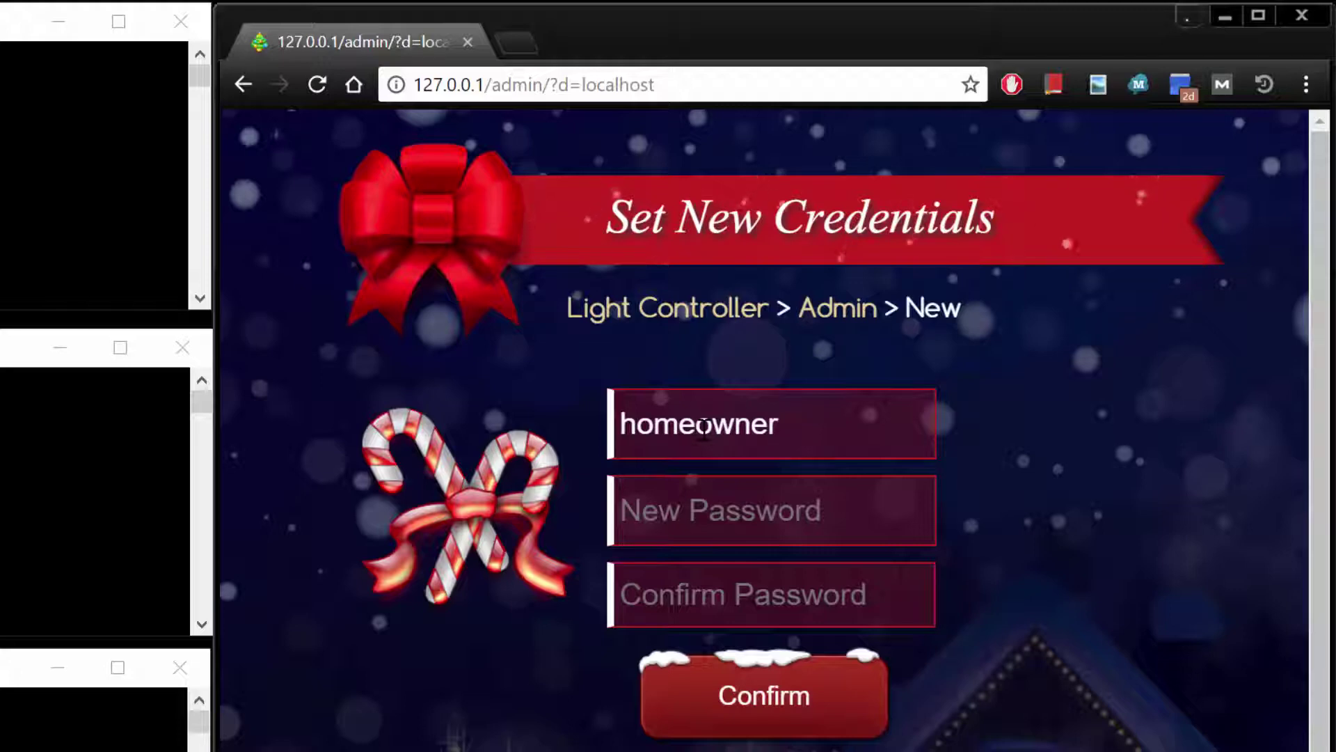
{"action": "key", "text": "Tab"}
{"action": "type", "text": "passwor"}
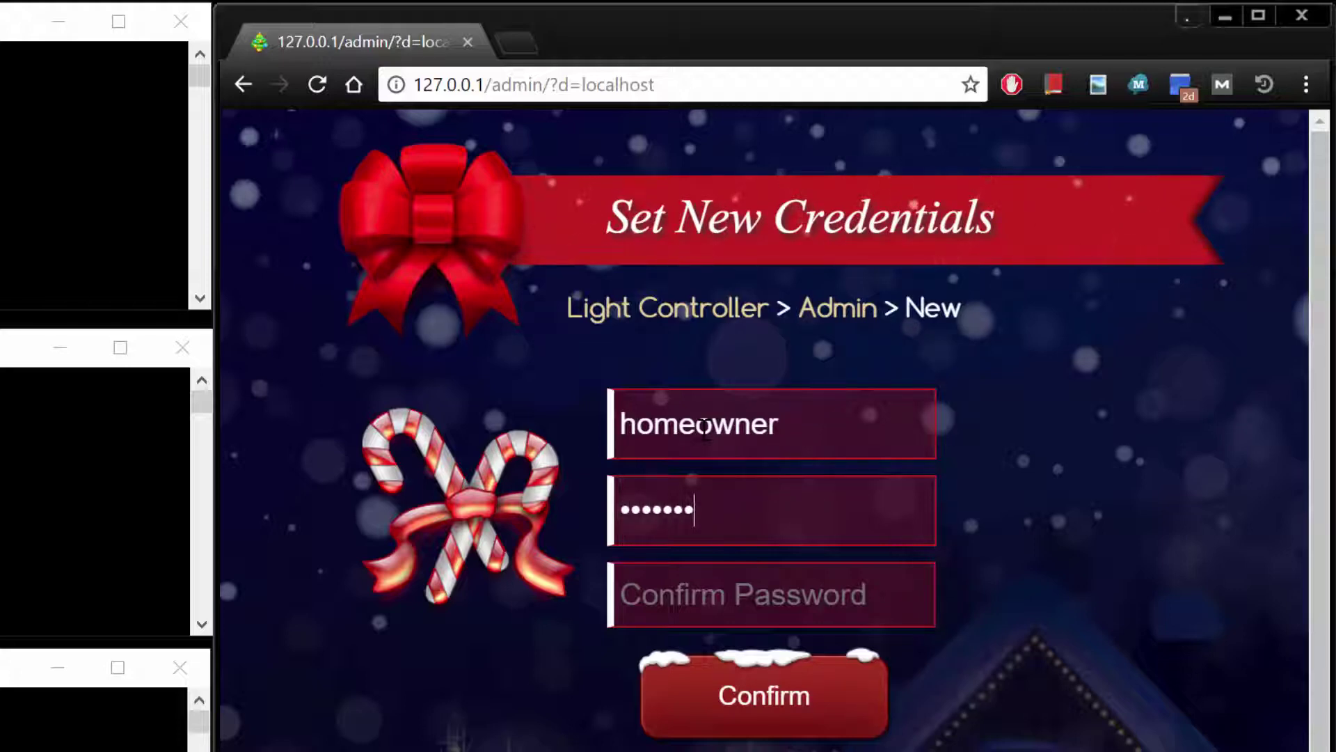
{"action": "key", "text": "Tab"}
{"action": "type", "text": "passwo"}
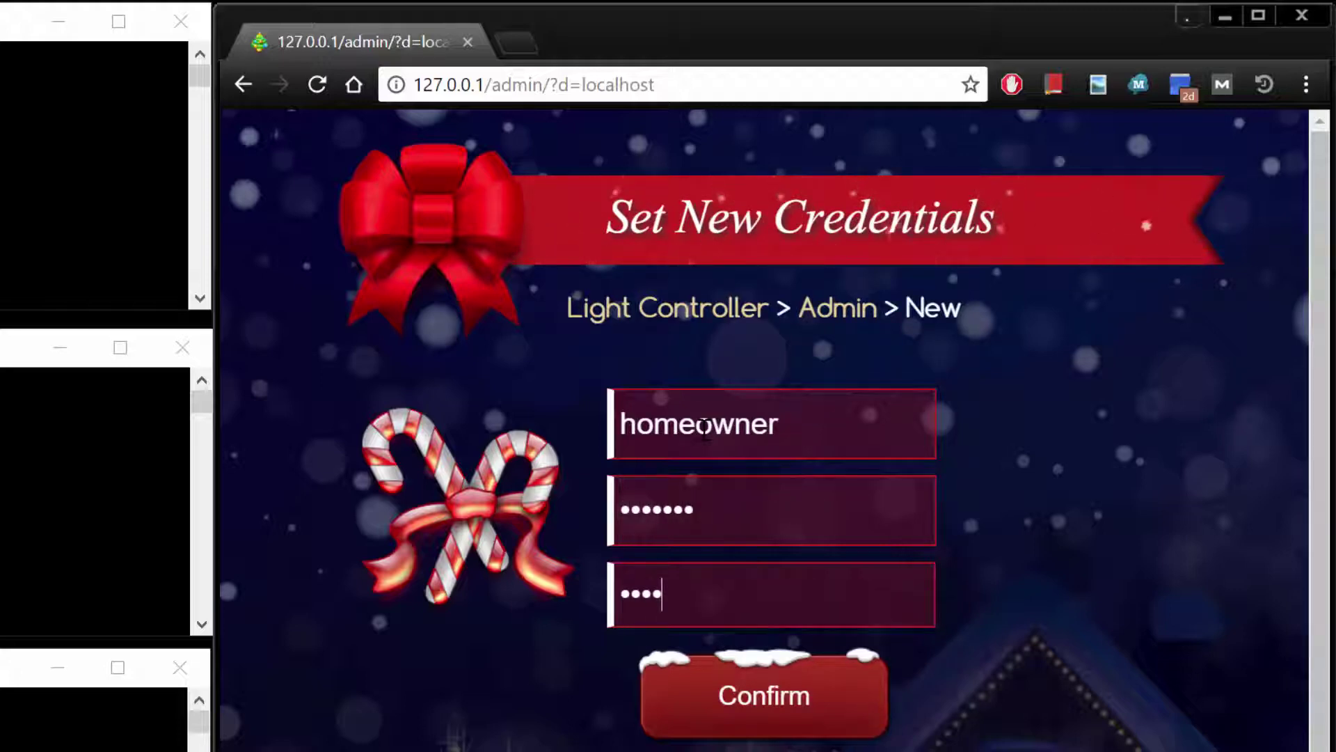
{"action": "type", "text": "r"}
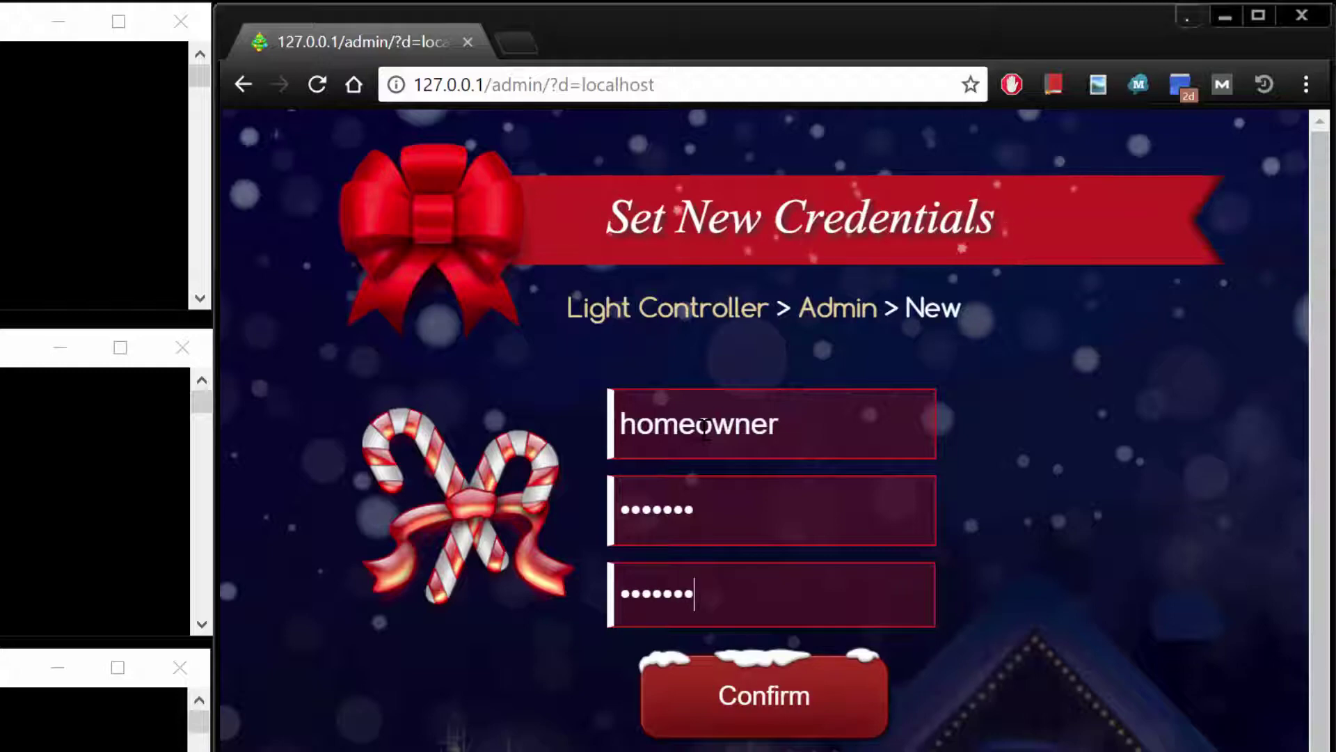
{"action": "left_click", "coordinate": [757, 701]}
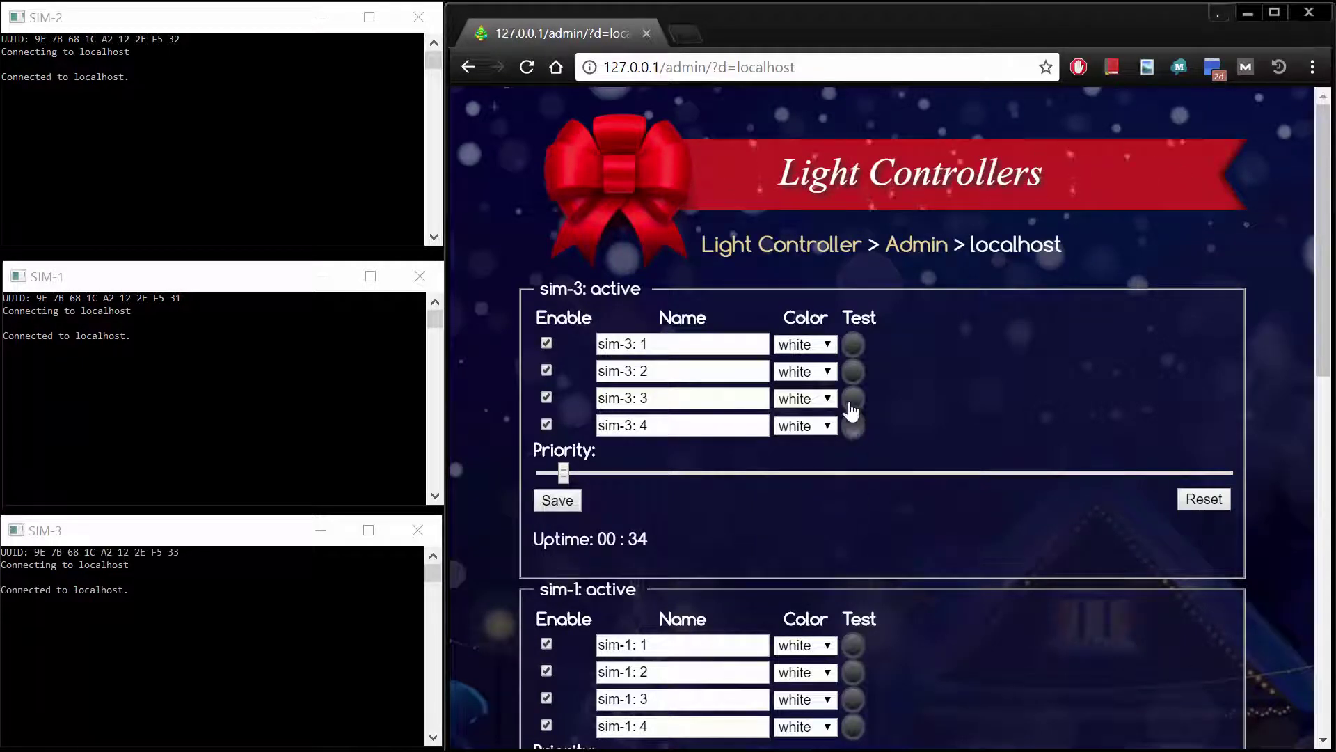
Step: Test light 1 of the sim-3 bank three times
{"action": "left_click", "coordinate": [850, 345]}
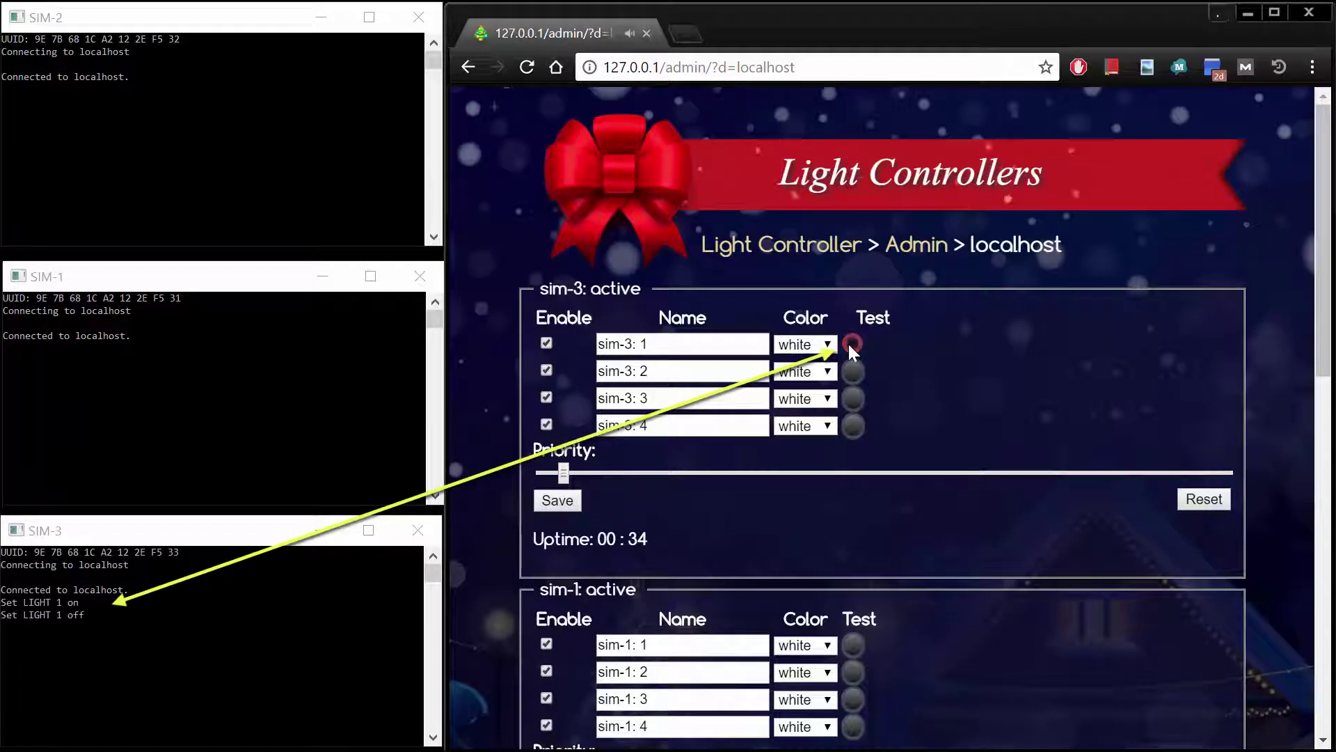
{"action": "left_click", "coordinate": [850, 344]}
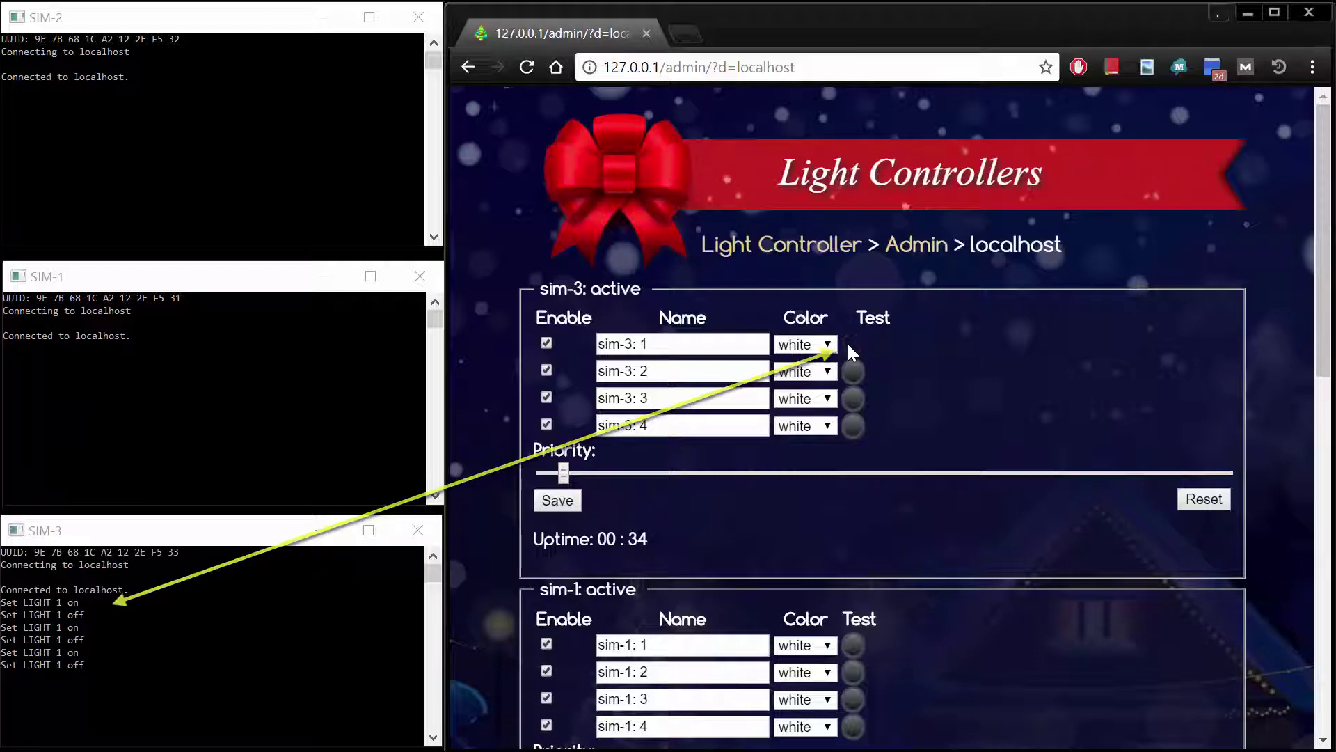
{"action": "left_click", "coordinate": [847, 343]}
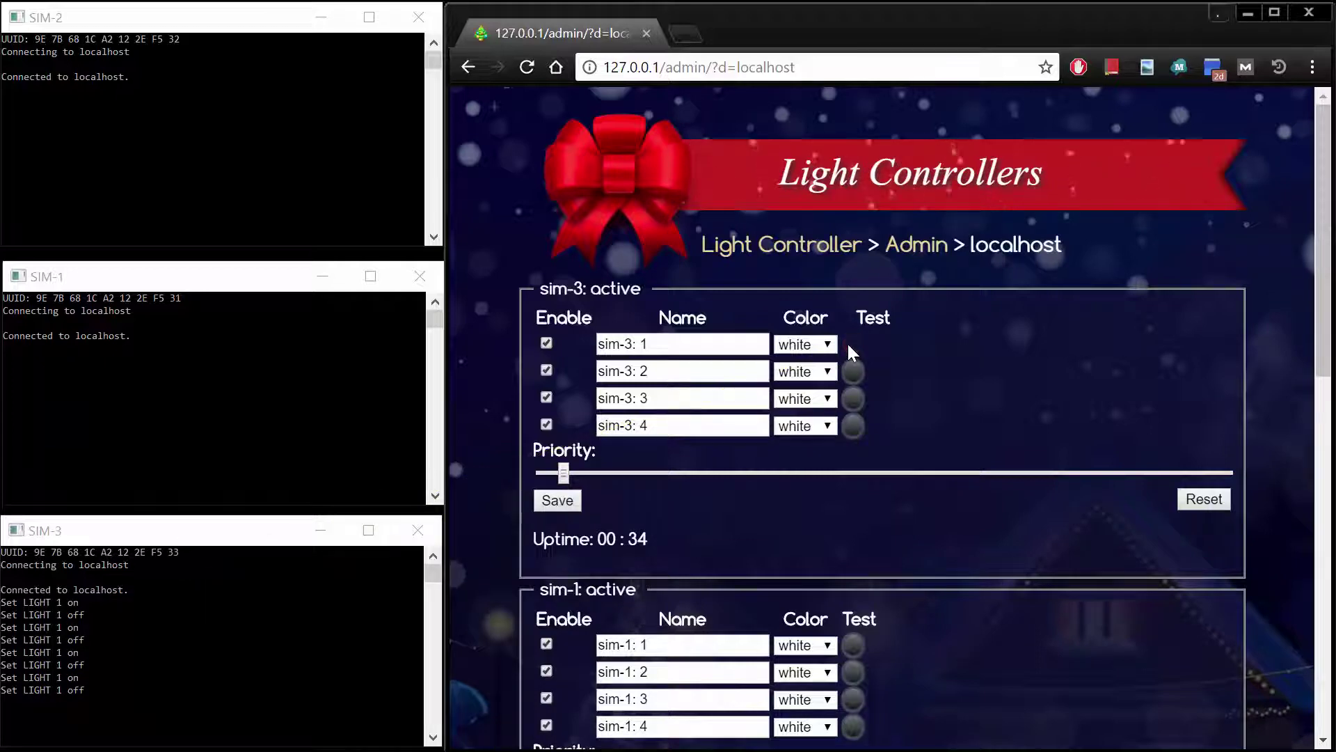
Step: Toggle light 1 of the sim-1 bank on and off repeatedly, ending off
{"action": "scroll", "coordinate": [848, 344], "scroll_direction": "down", "scroll_amount": 1}
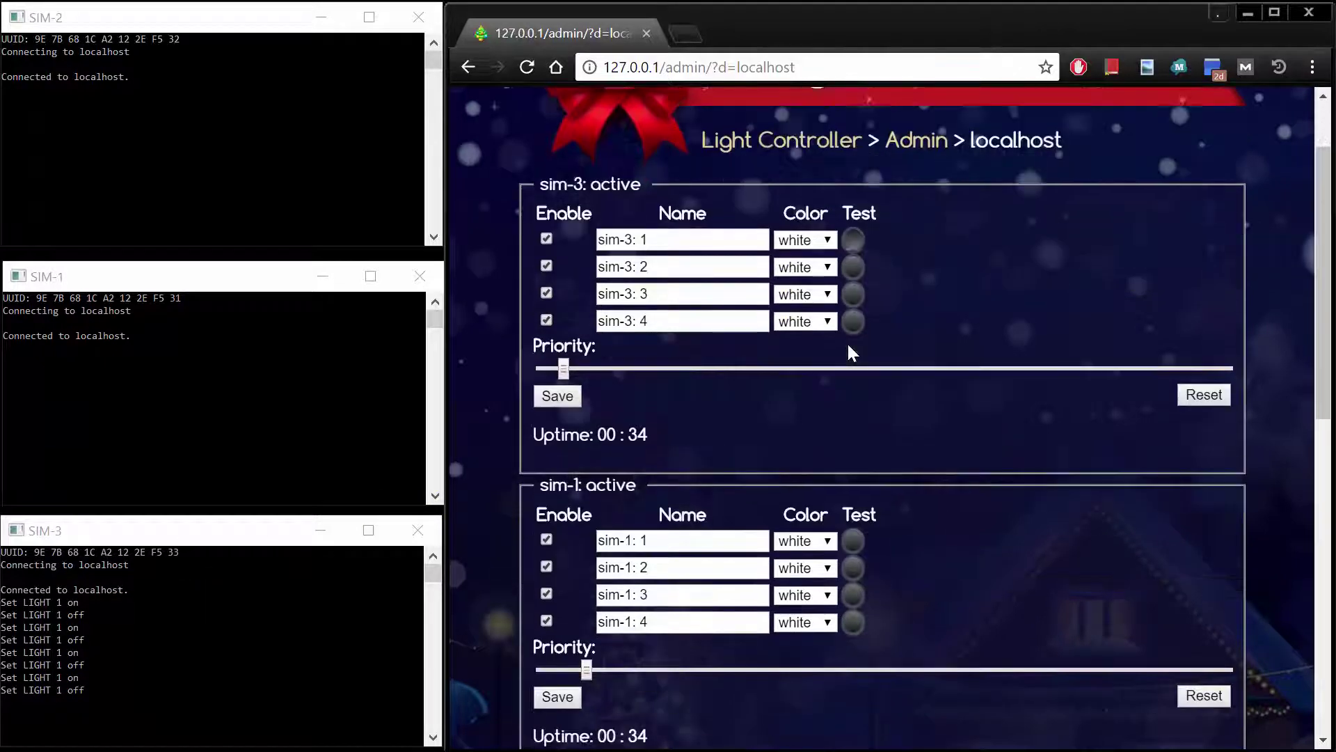
{"action": "left_click", "coordinate": [853, 542]}
{"action": "left_click", "coordinate": [854, 542]}
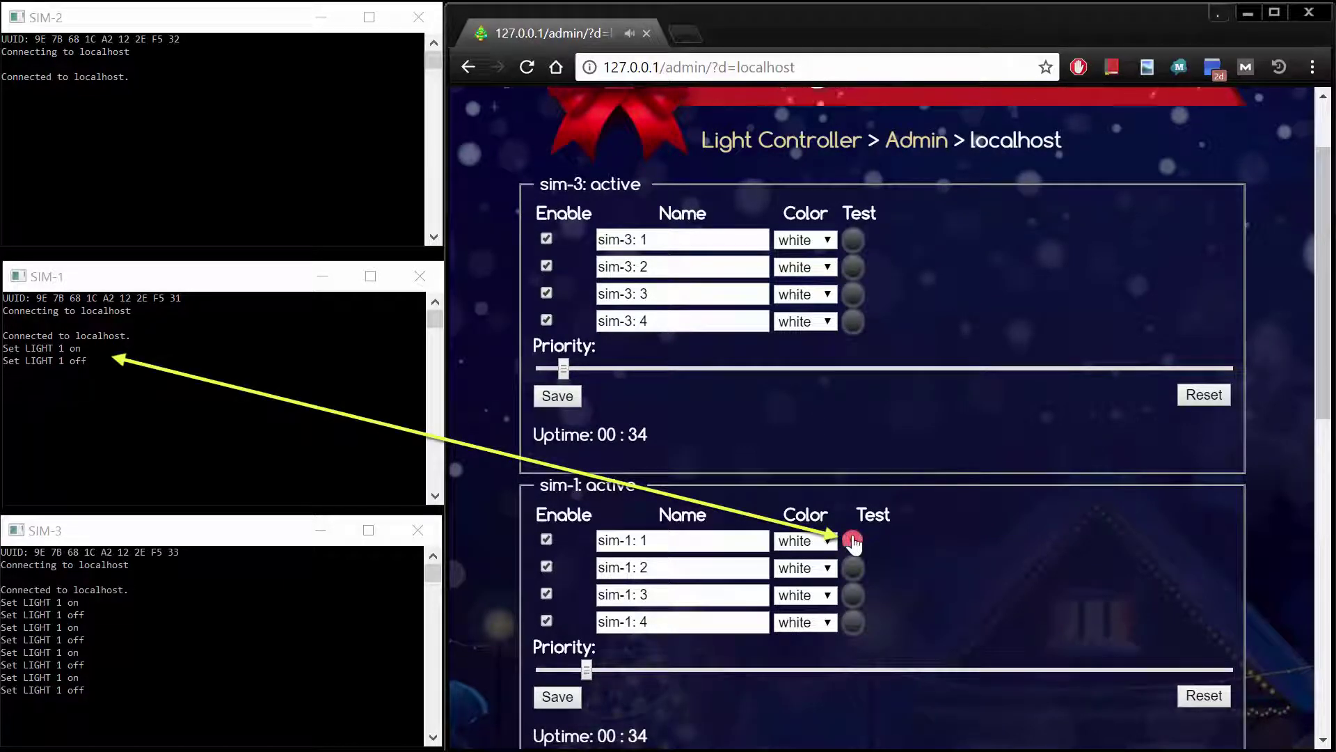
{"action": "left_click", "coordinate": [853, 541]}
{"action": "left_click", "coordinate": [853, 541]}
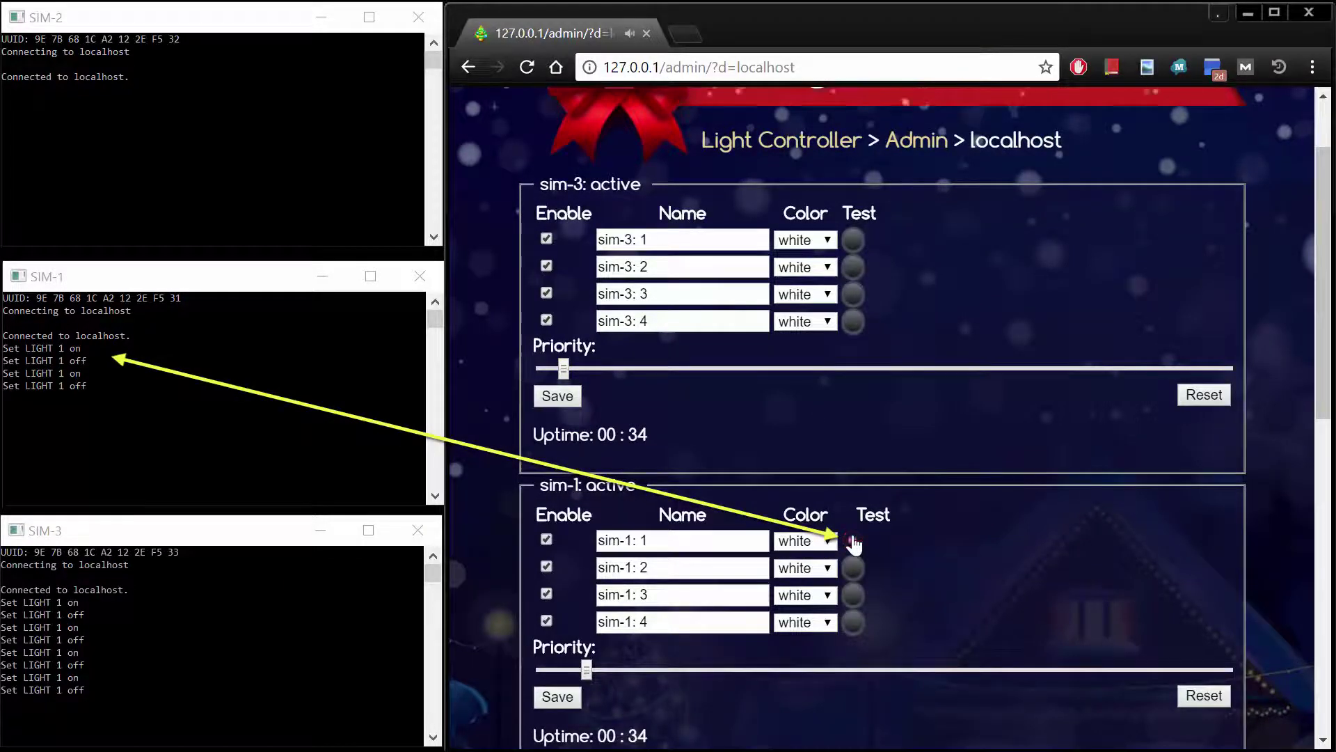
{"action": "left_click", "coordinate": [853, 542]}
{"action": "left_click", "coordinate": [854, 542]}
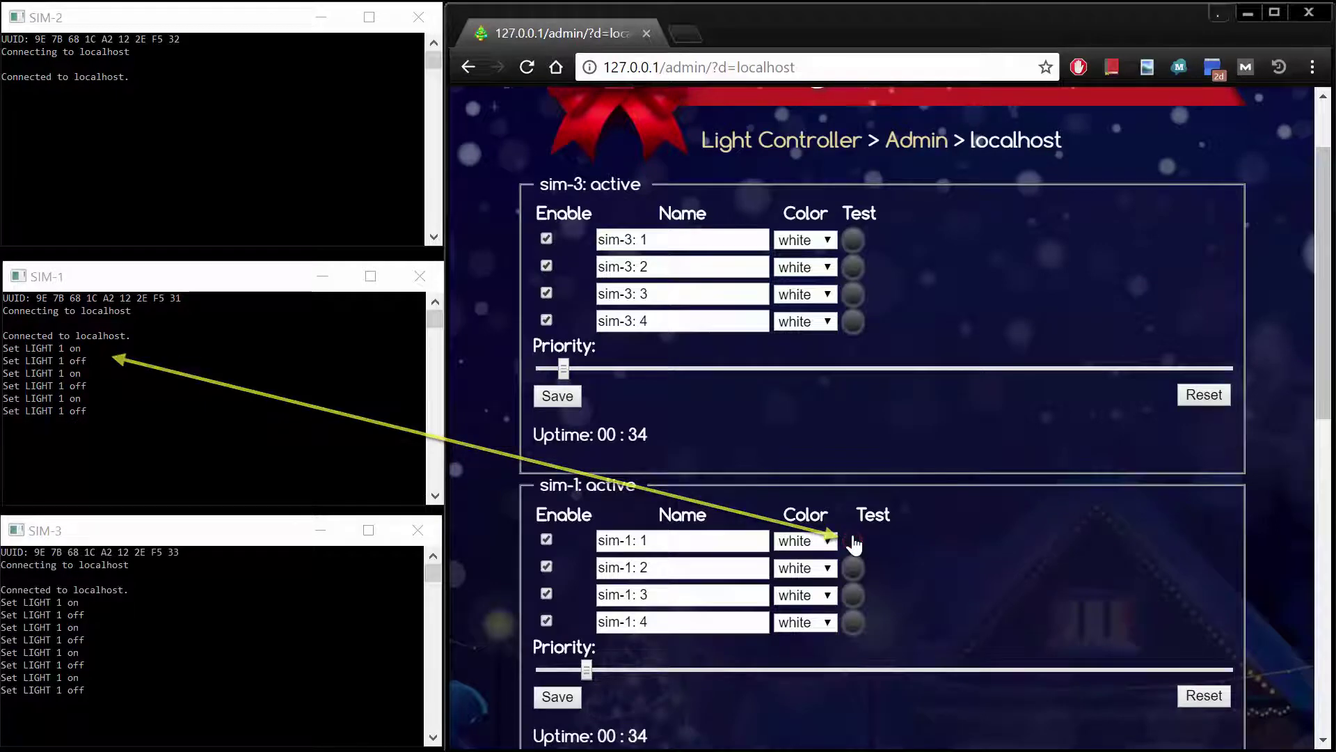
{"action": "left_click", "coordinate": [854, 543]}
{"action": "left_click", "coordinate": [854, 543]}
{"action": "left_click", "coordinate": [854, 544]}
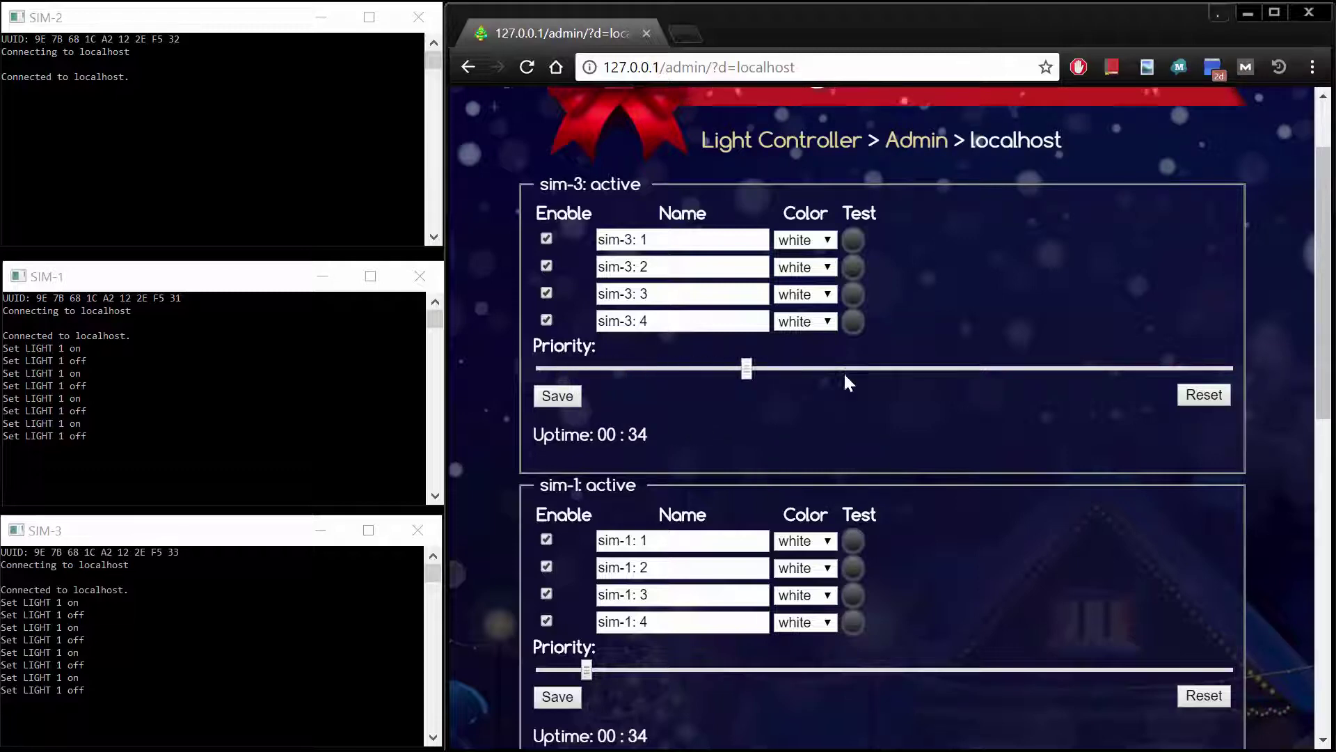
Step: Raise sim-3's priority to maximum and save, then set sim-1's priority to about the middle
{"action": "left_click_drag", "start_coordinate": [846, 376], "coordinate": [952, 369]}
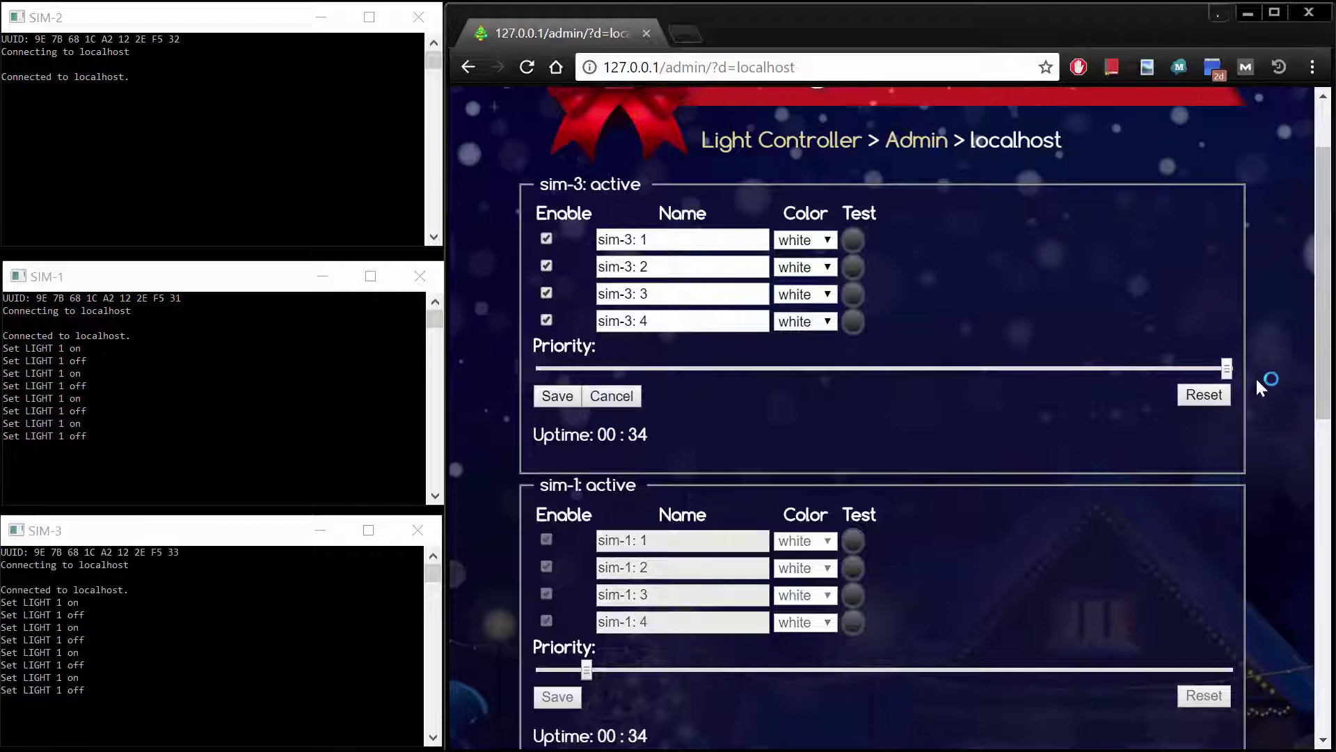
{"action": "left_click", "coordinate": [550, 394]}
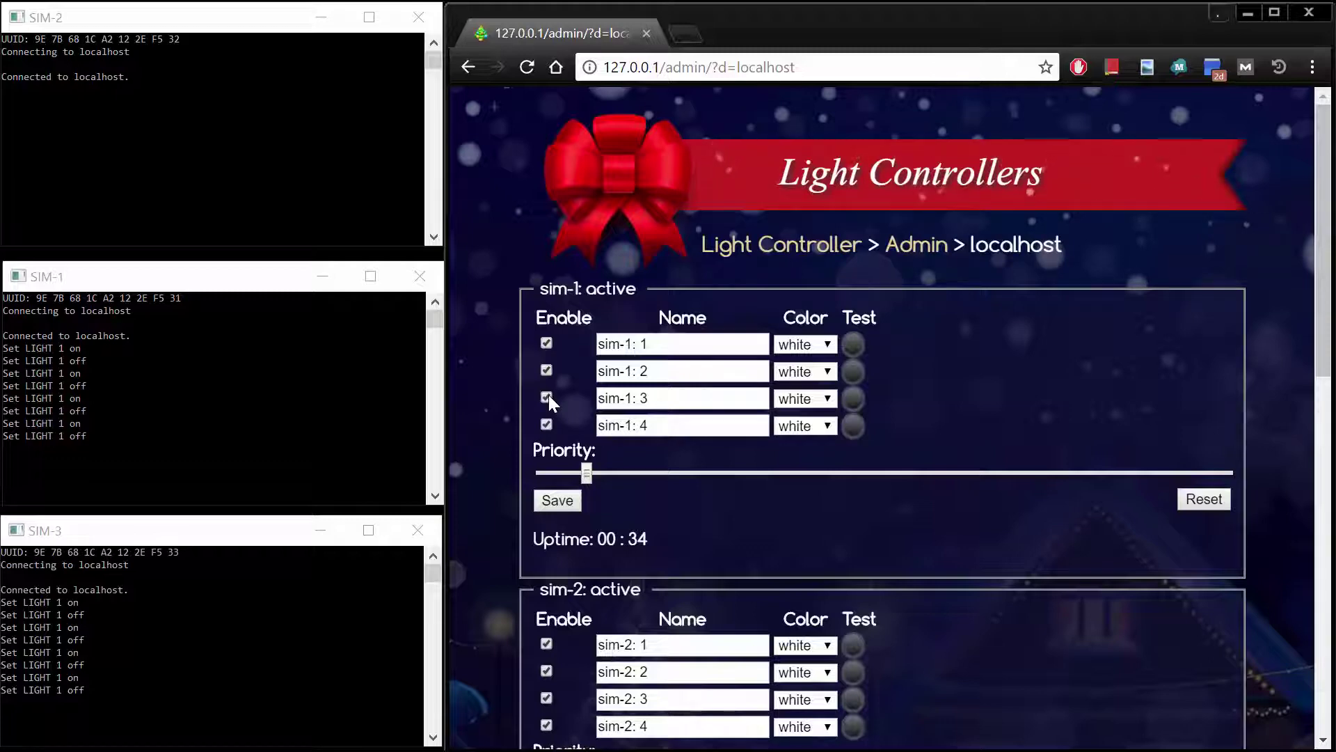
{"action": "scroll", "coordinate": [548, 395], "scroll_direction": "down", "scroll_amount": 3}
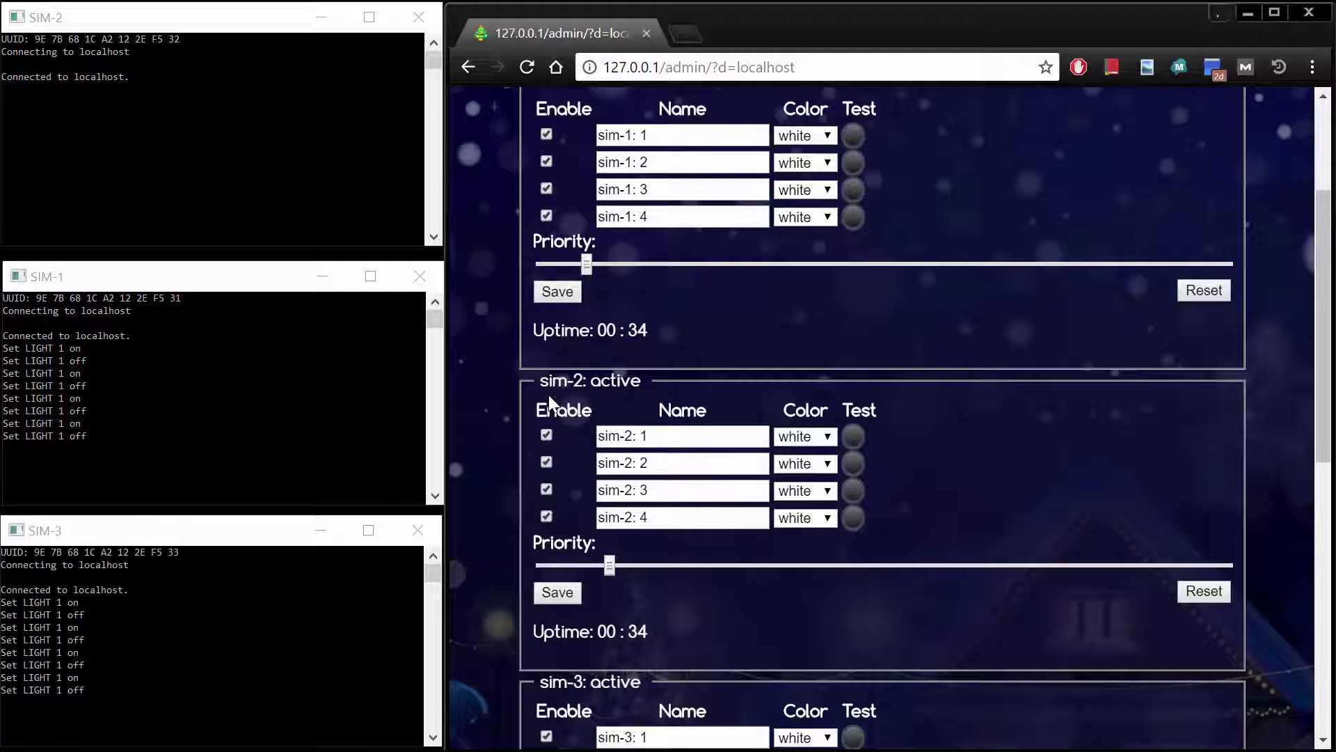
{"action": "scroll", "coordinate": [549, 402], "scroll_direction": "down", "scroll_amount": 3}
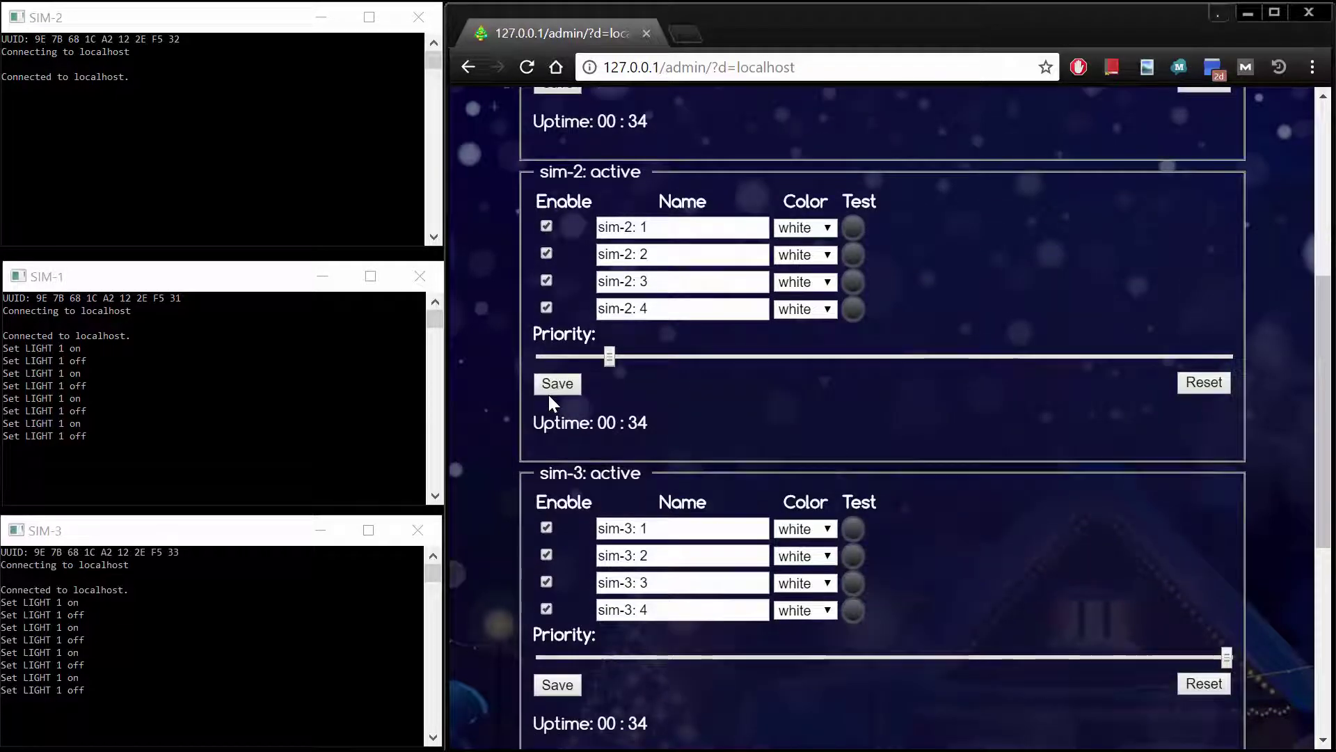
{"action": "scroll", "coordinate": [548, 395], "scroll_direction": "up", "scroll_amount": 5}
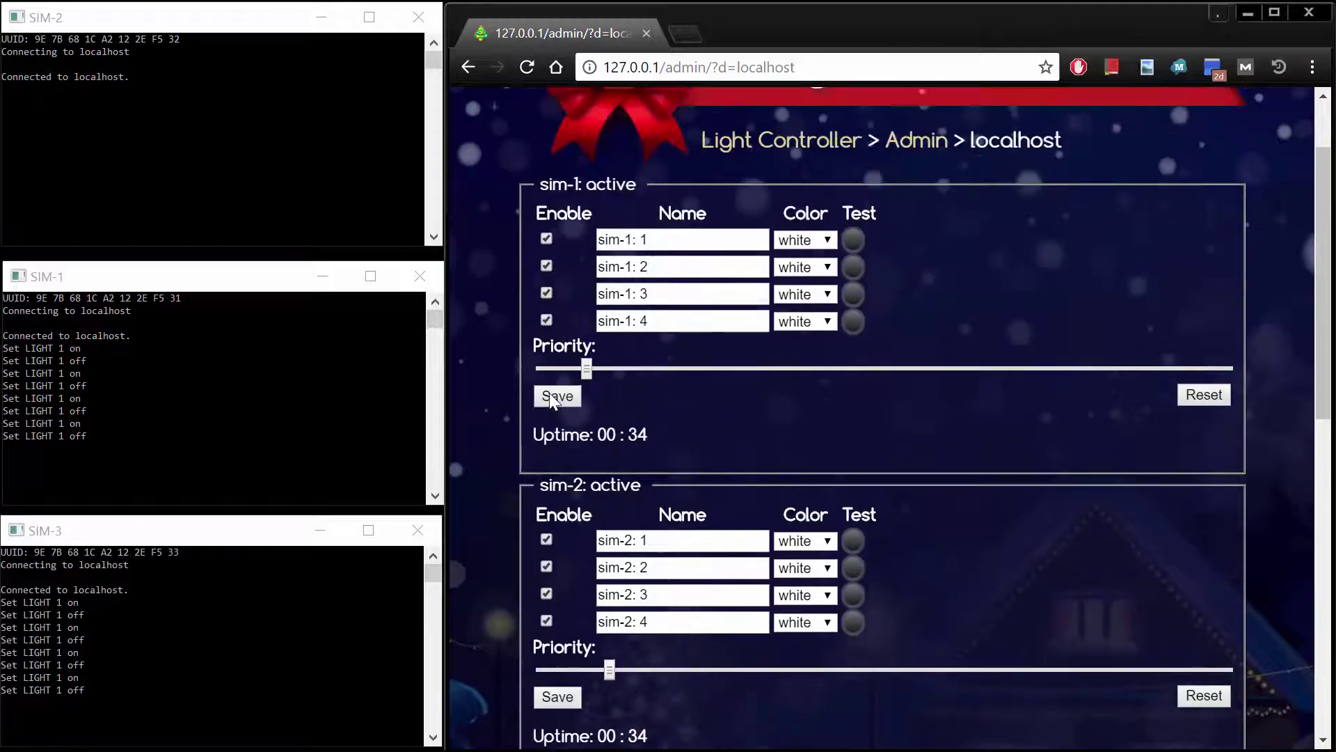
{"action": "left_click_drag", "start_coordinate": [586, 365], "coordinate": [870, 385]}
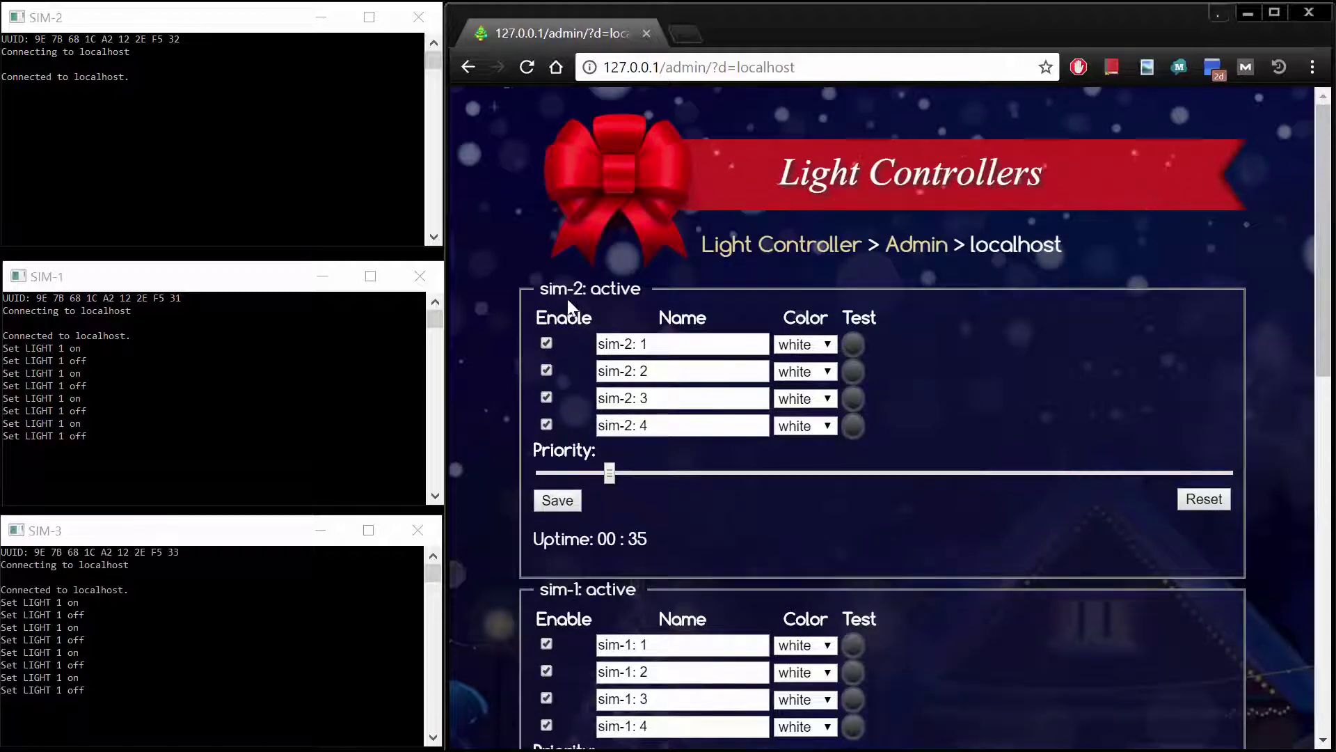
{"action": "scroll", "coordinate": [599, 435], "scroll_direction": "down", "scroll_amount": 3}
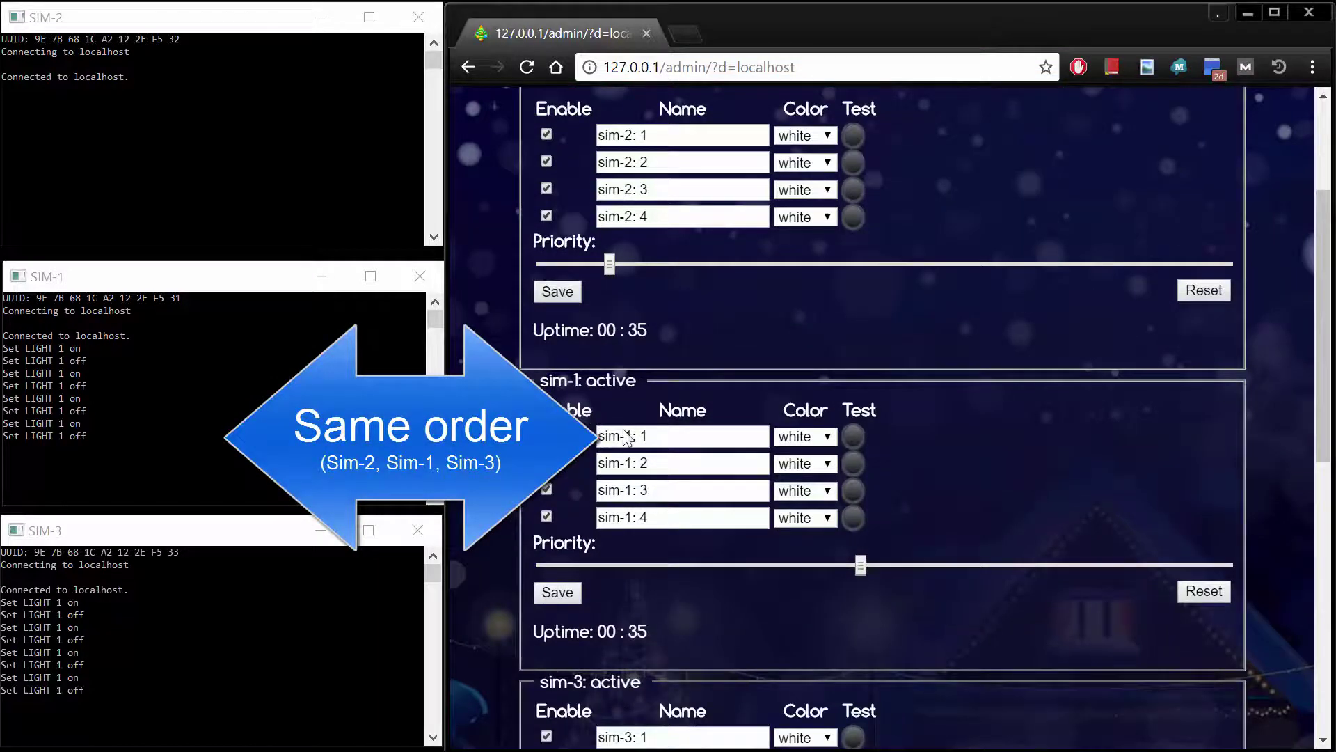
{"action": "scroll", "coordinate": [627, 437], "scroll_direction": "down", "scroll_amount": 5}
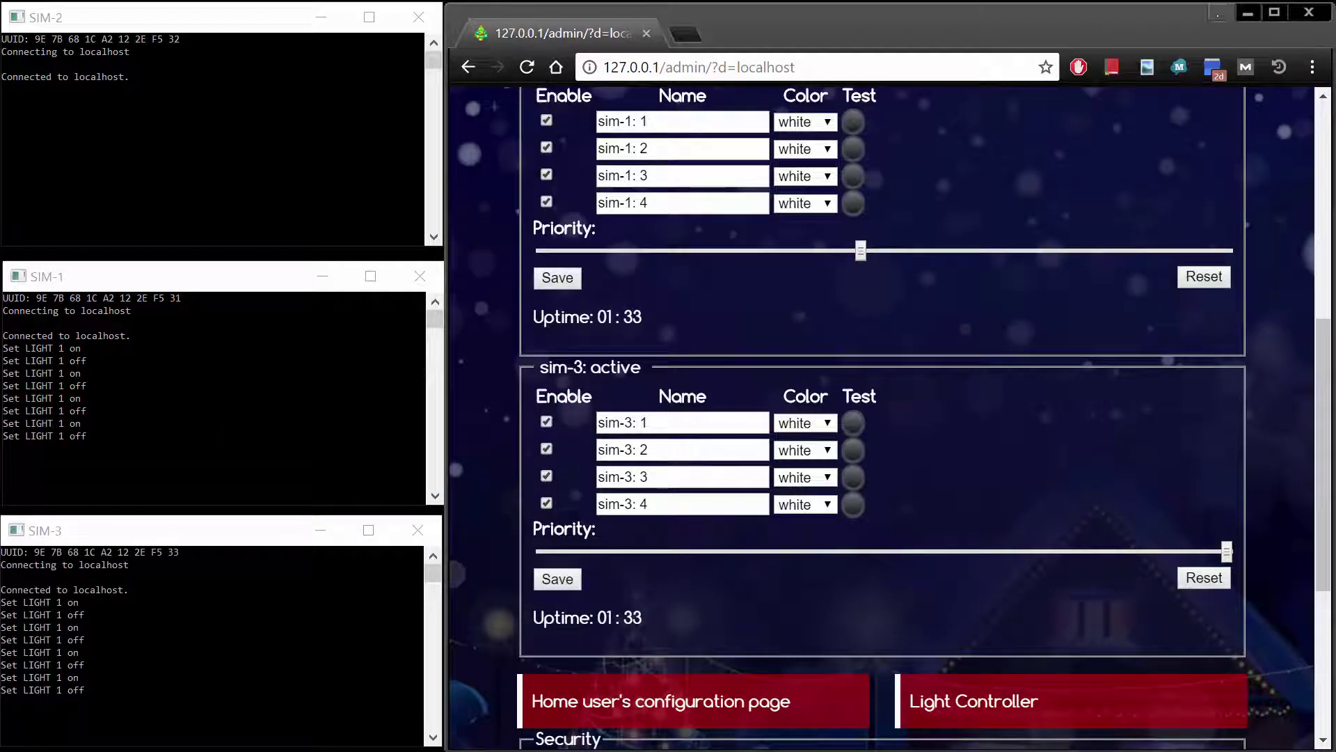
Step: Check the configuration page, then return to the admin page listing the sim-1, sim-2 and sim-3 banks
{"action": "left_click", "coordinate": [638, 710]}
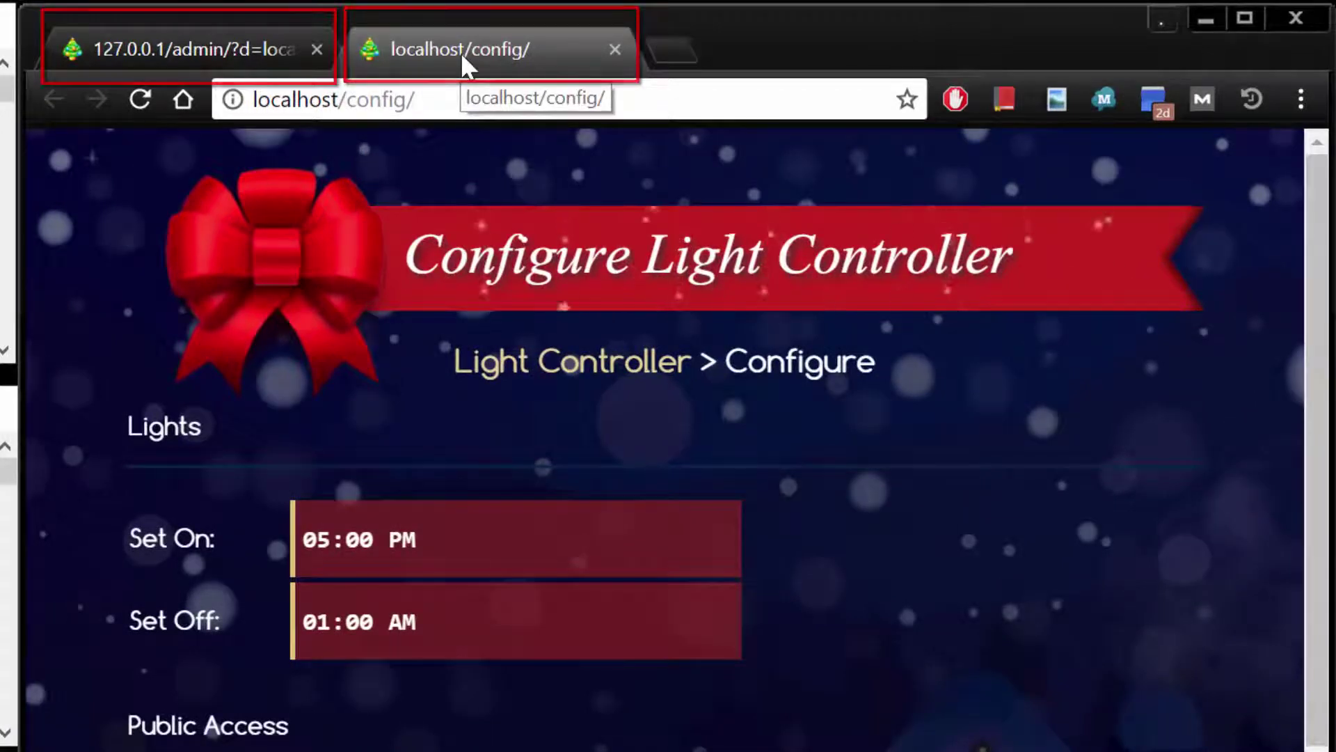
{"action": "left_click", "coordinate": [246, 48]}
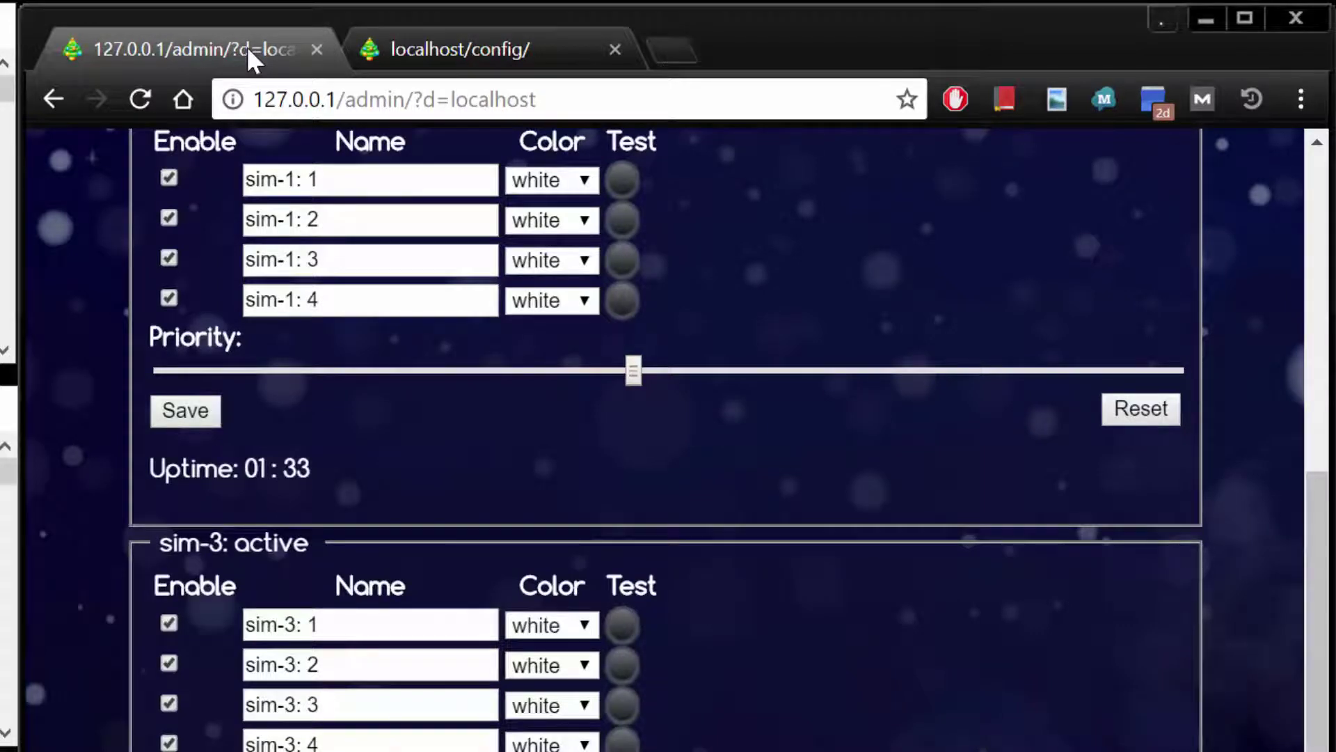
{"action": "left_click", "coordinate": [480, 57]}
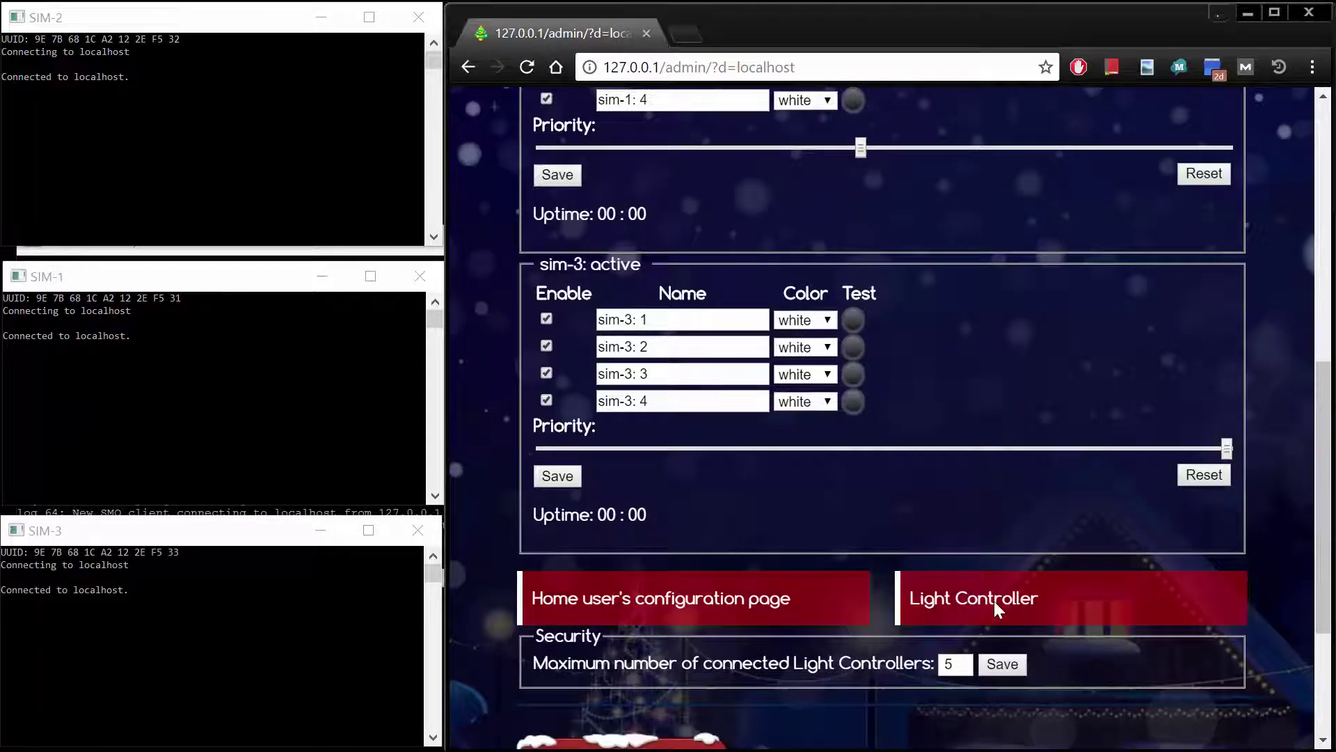
Step: Open the public Light Controller page and toggle lights sim-2: 1 and sim-2: 4 on and off
{"action": "left_click", "coordinate": [994, 600]}
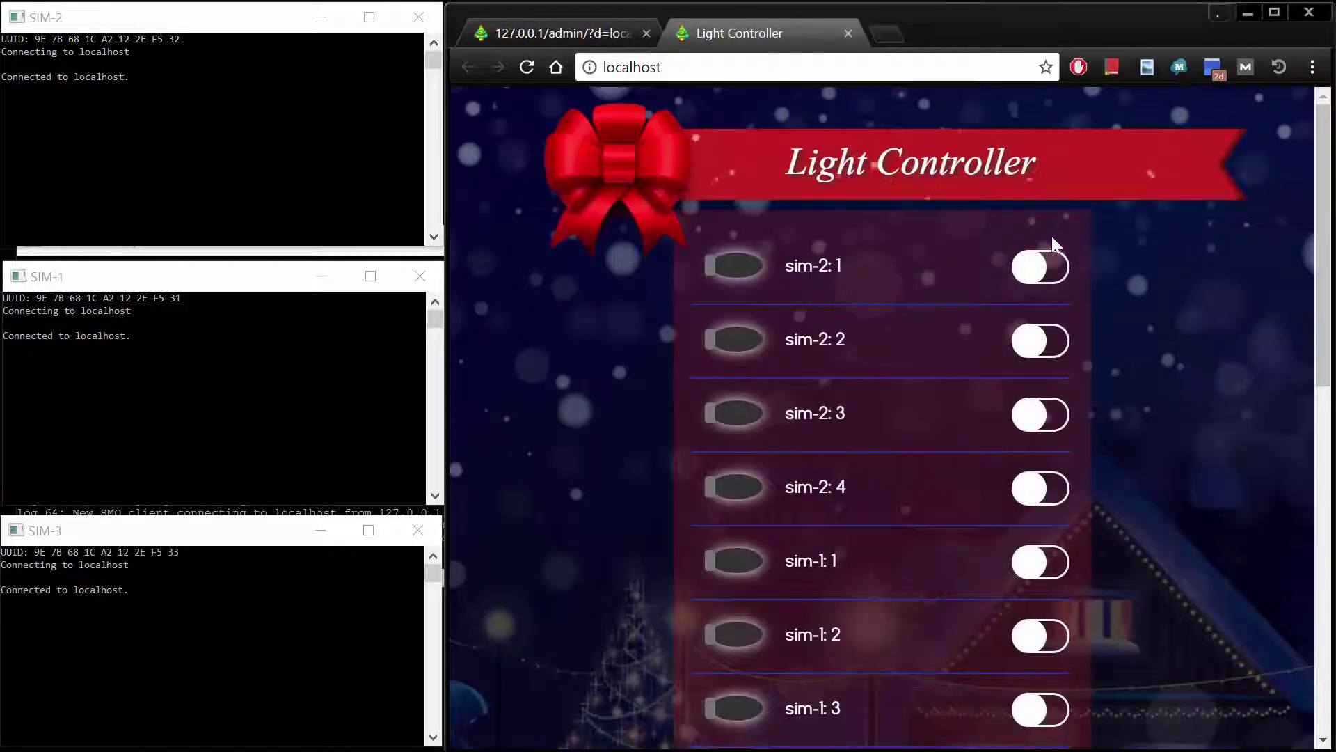
{"action": "left_click", "coordinate": [1040, 266]}
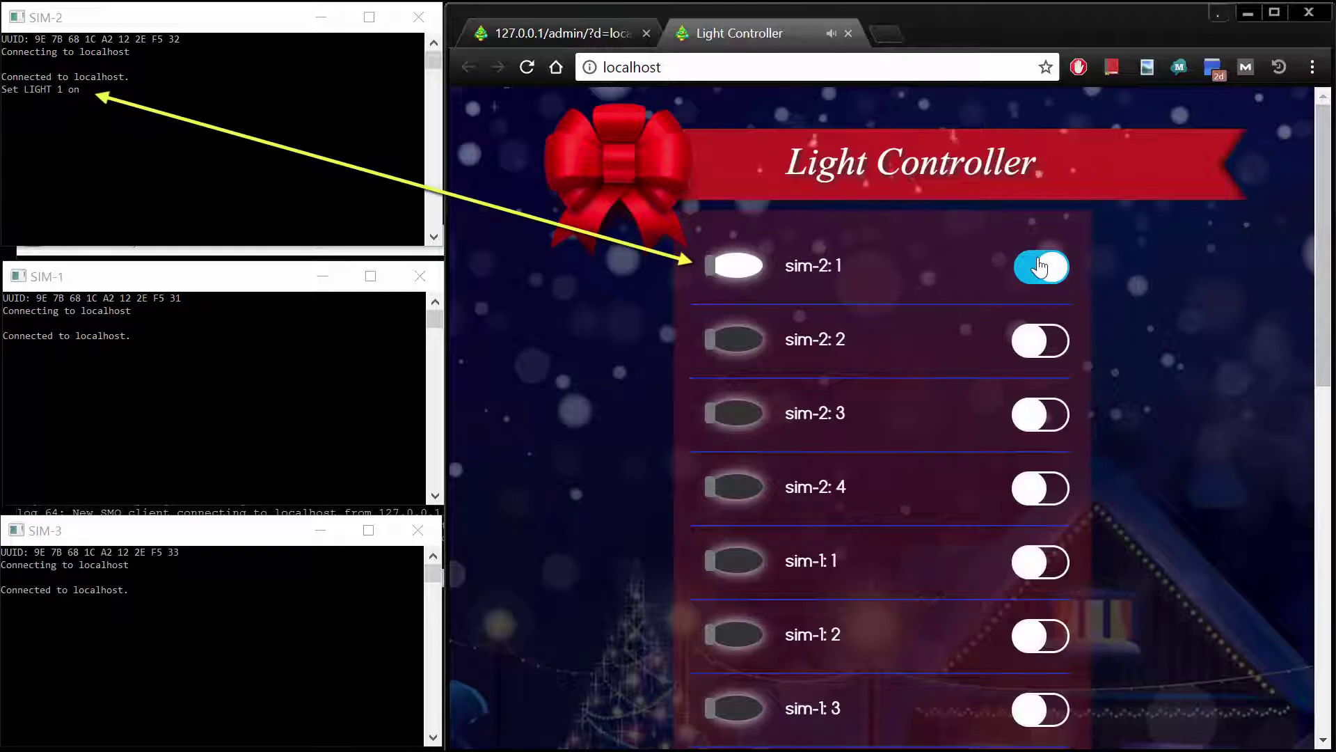
{"action": "left_click", "coordinate": [1040, 267]}
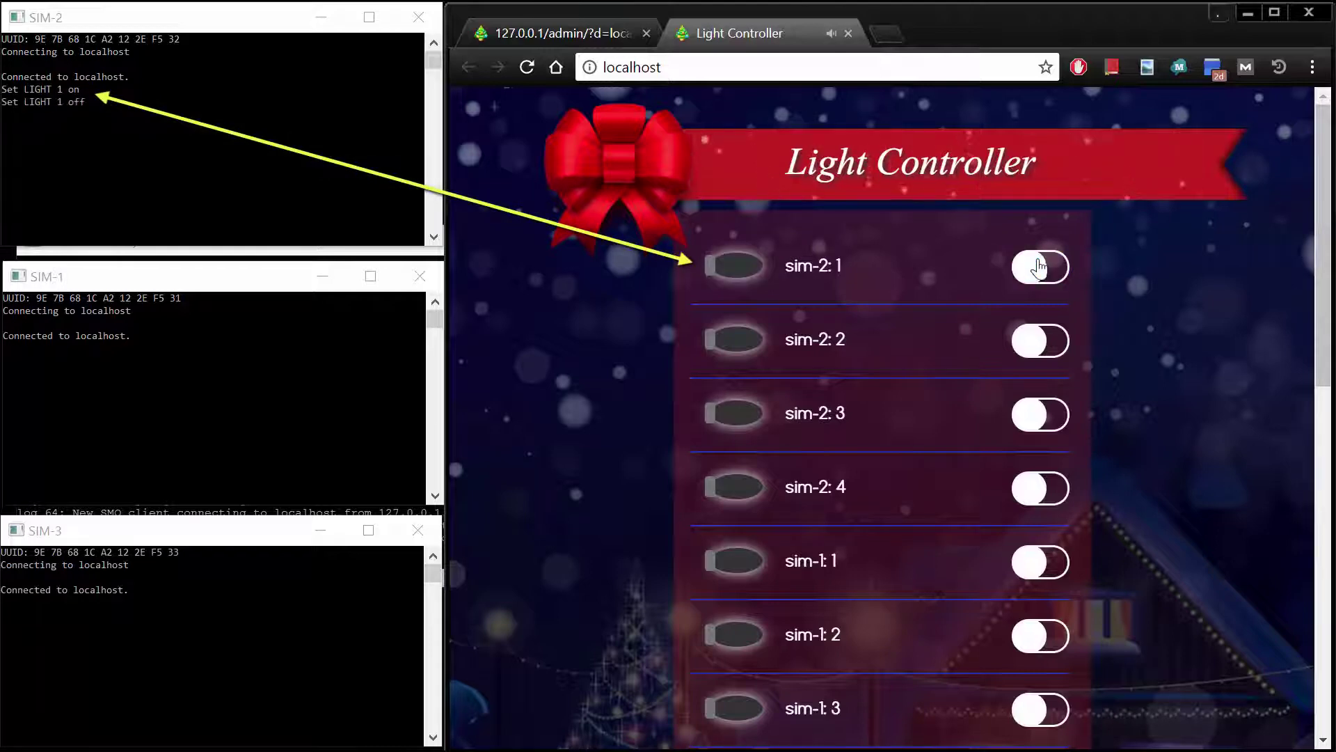
{"action": "left_click", "coordinate": [1040, 487]}
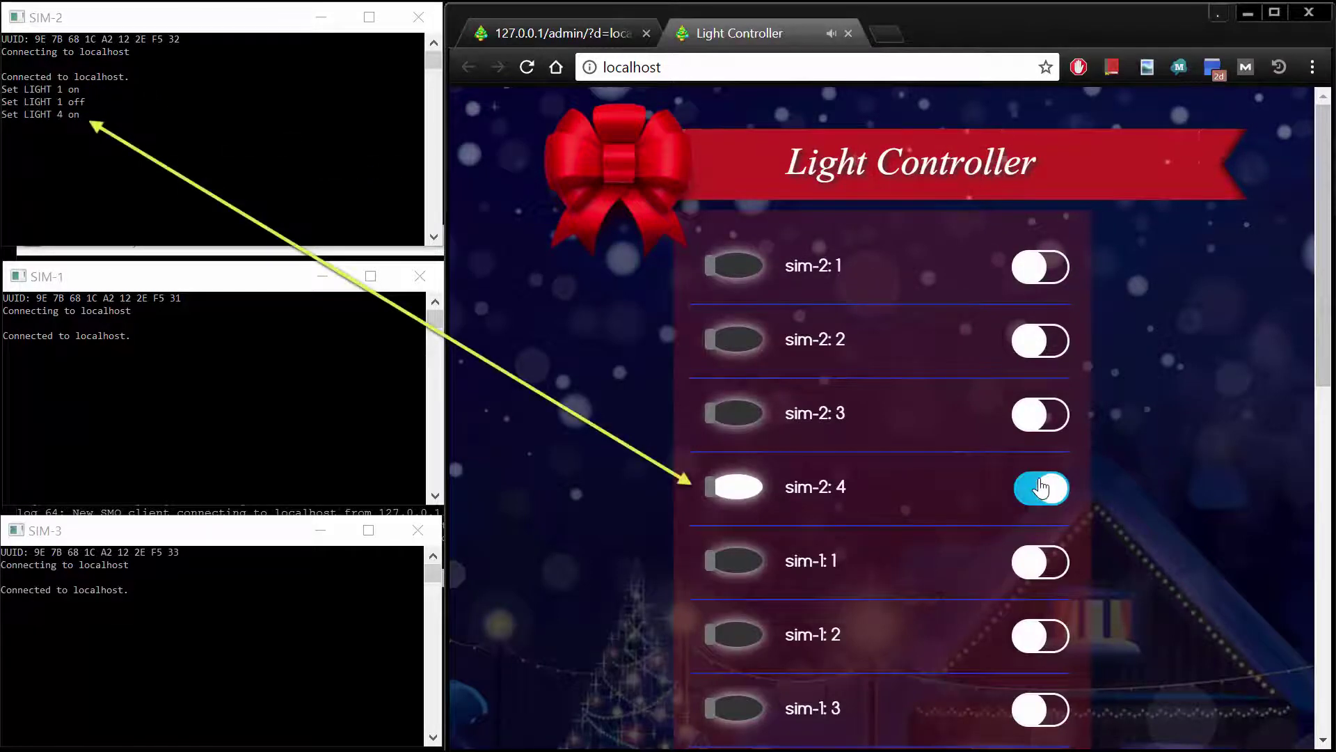
{"action": "left_click", "coordinate": [1041, 488]}
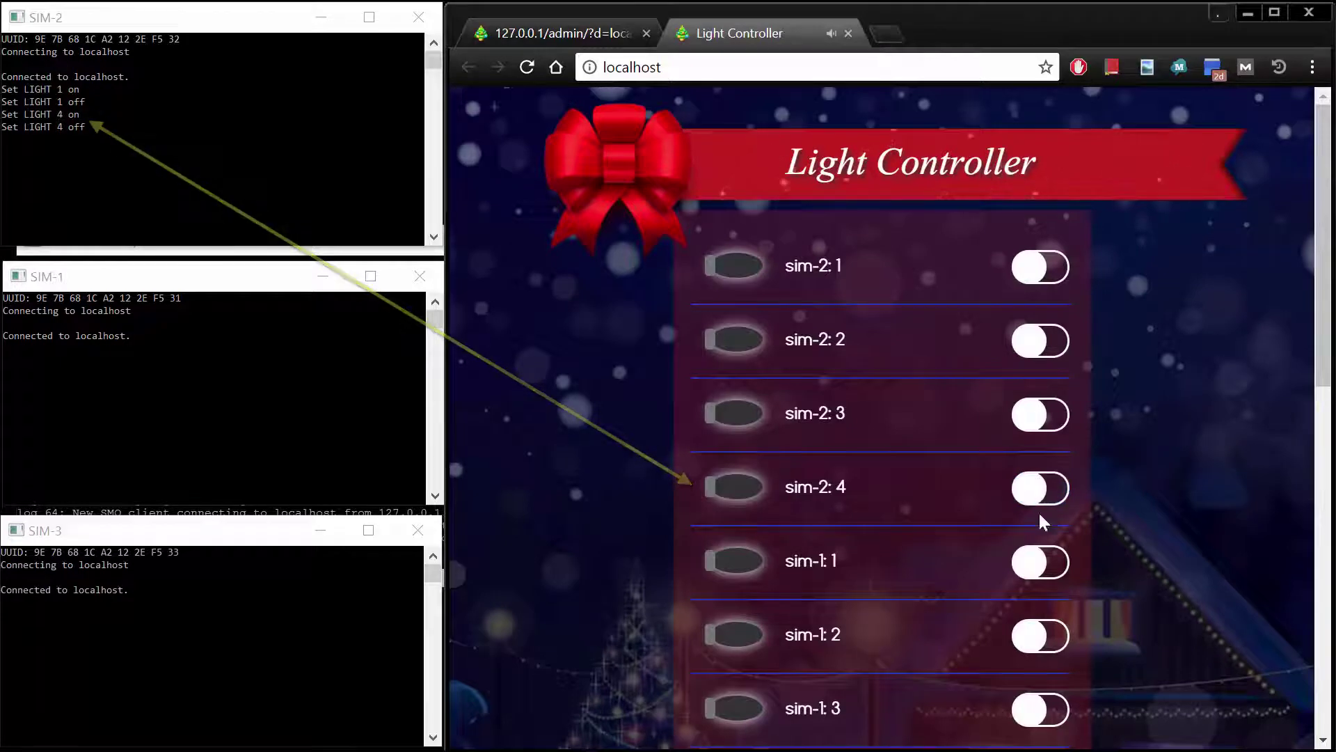
Step: Toggle lights sim-1: 1 and sim-3: 3, leaving sim-1: 1 on and sim-3: 3 off
{"action": "left_click", "coordinate": [1037, 561]}
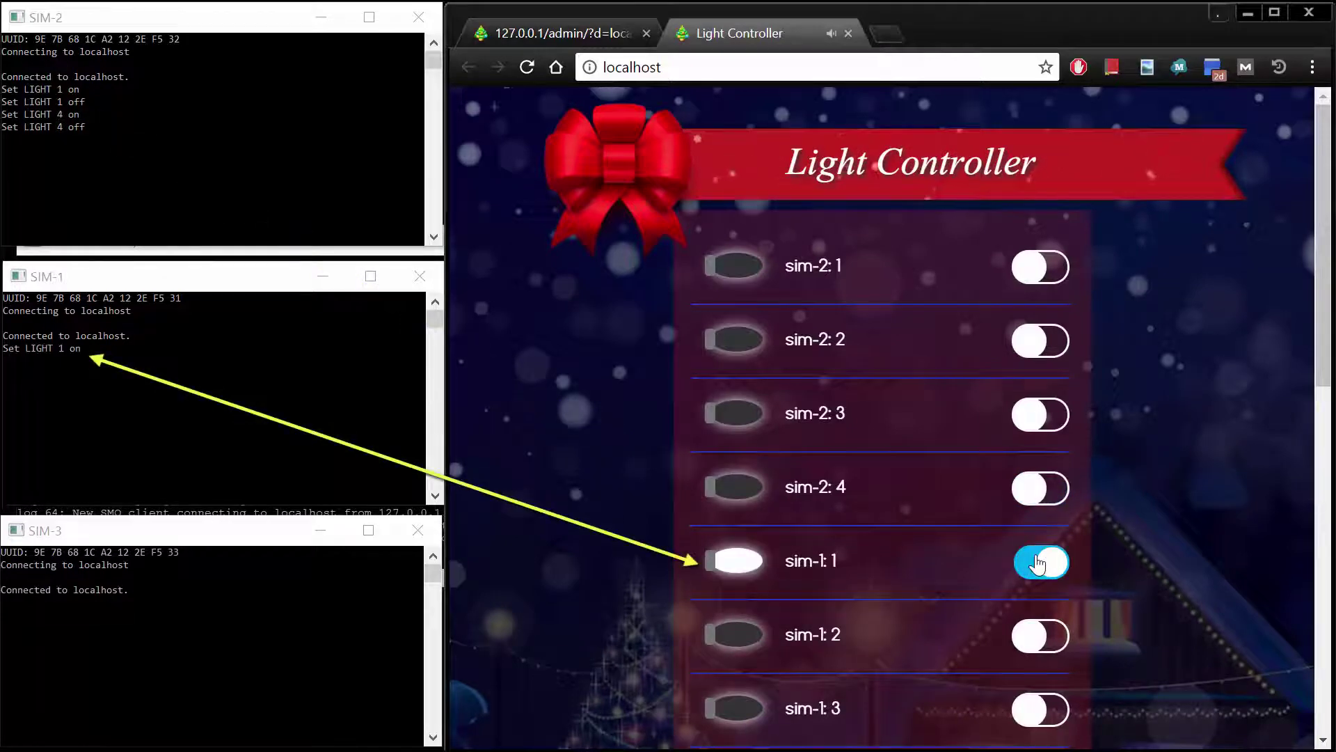
{"action": "left_click", "coordinate": [1037, 561]}
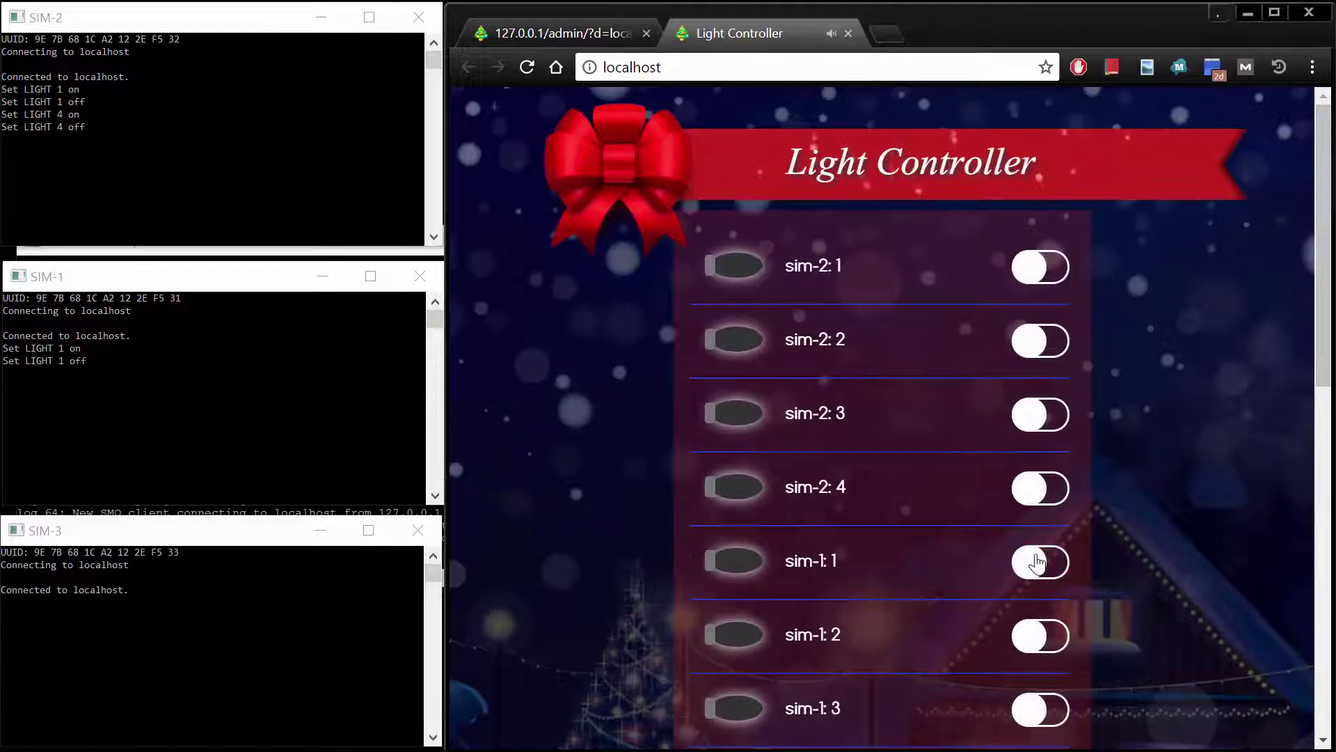
{"action": "left_click", "coordinate": [1037, 561]}
{"action": "scroll", "coordinate": [1037, 562], "scroll_direction": "down", "scroll_amount": 3}
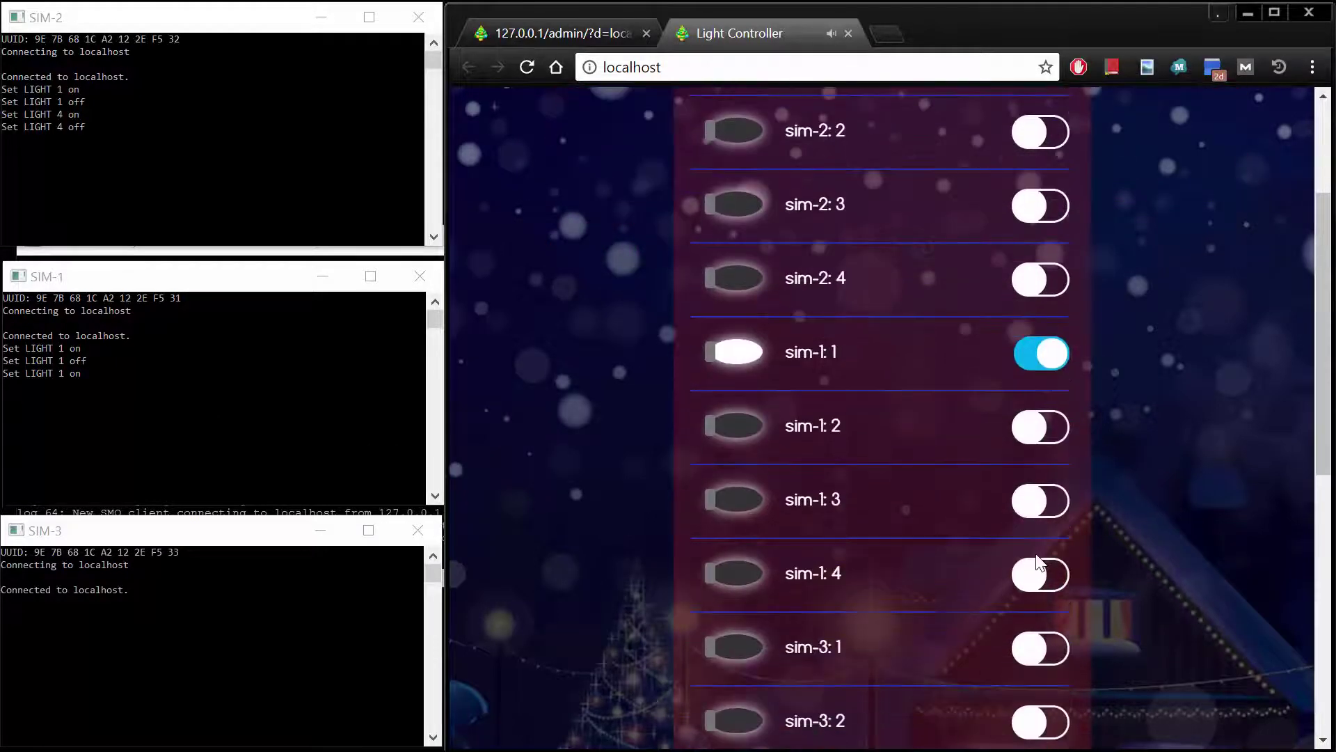
{"action": "scroll", "coordinate": [1037, 562], "scroll_direction": "down", "scroll_amount": 3}
{"action": "left_click", "coordinate": [1041, 581]}
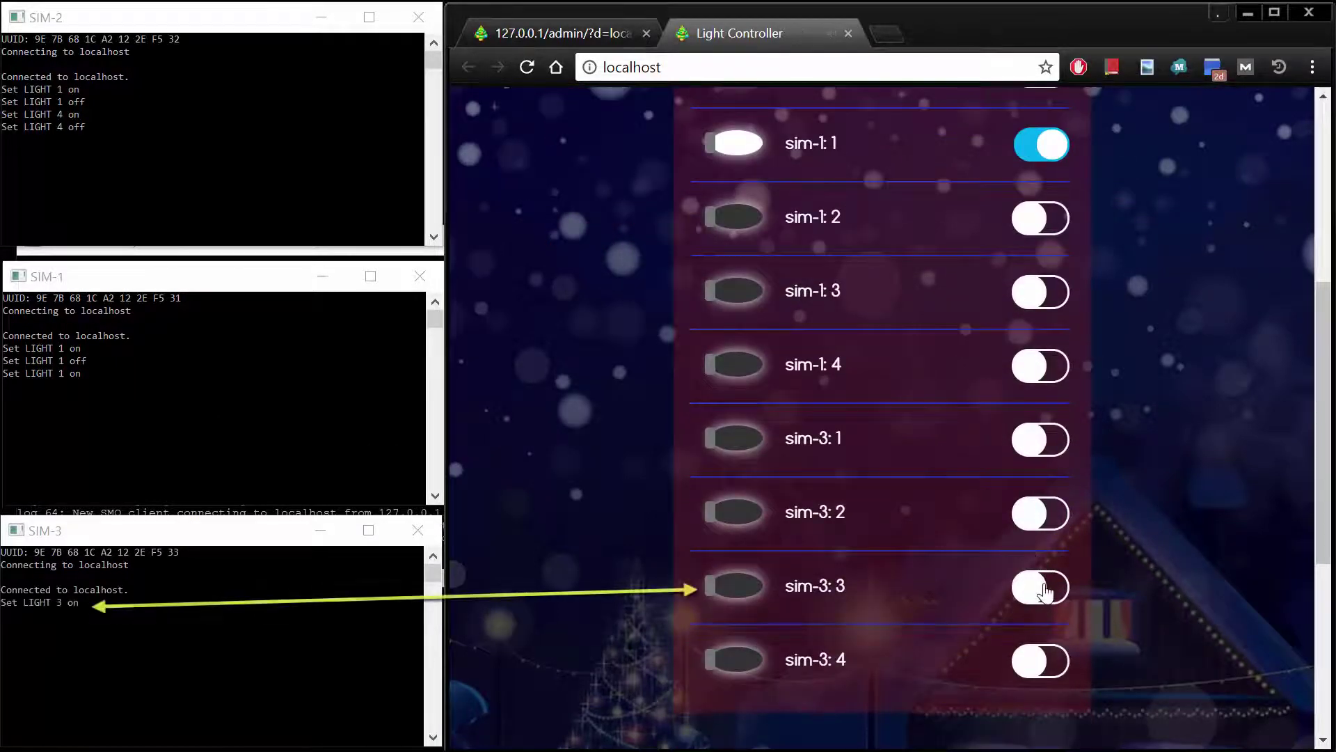
{"action": "left_click", "coordinate": [1046, 591]}
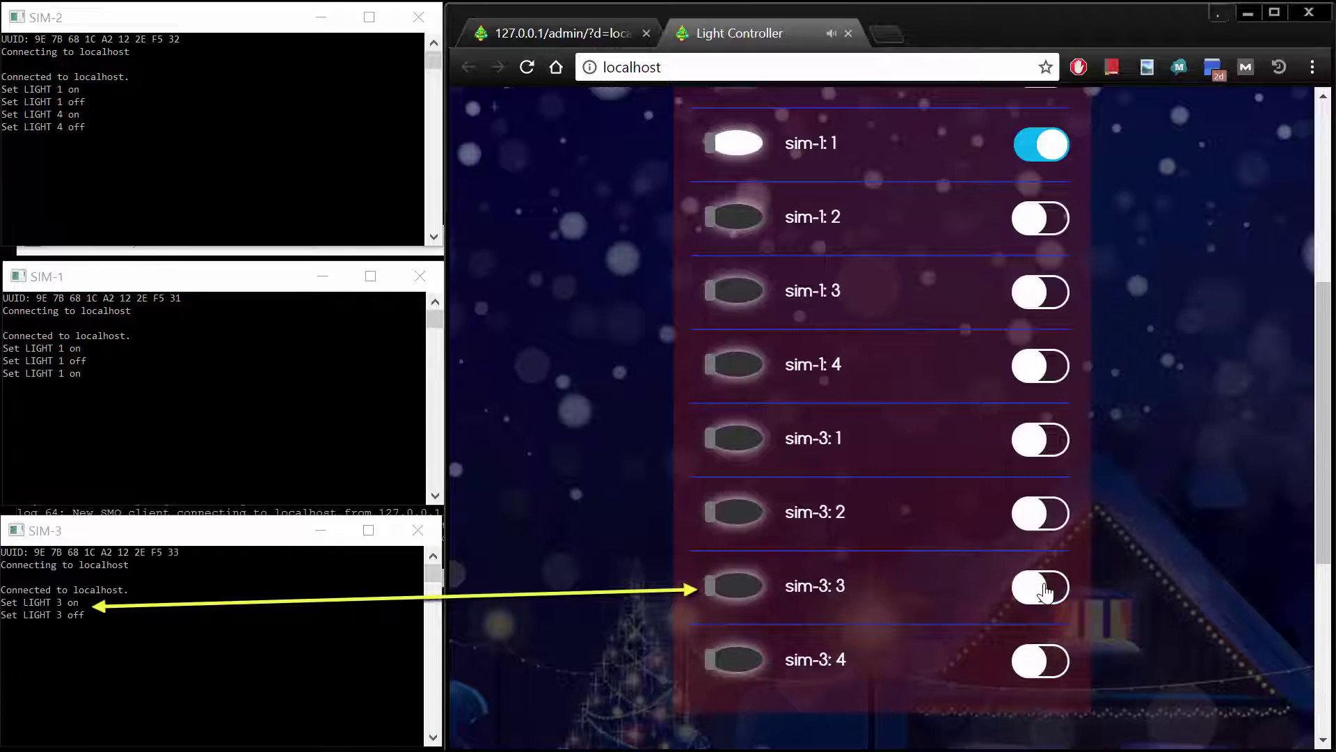
{"action": "left_click", "coordinate": [1046, 590]}
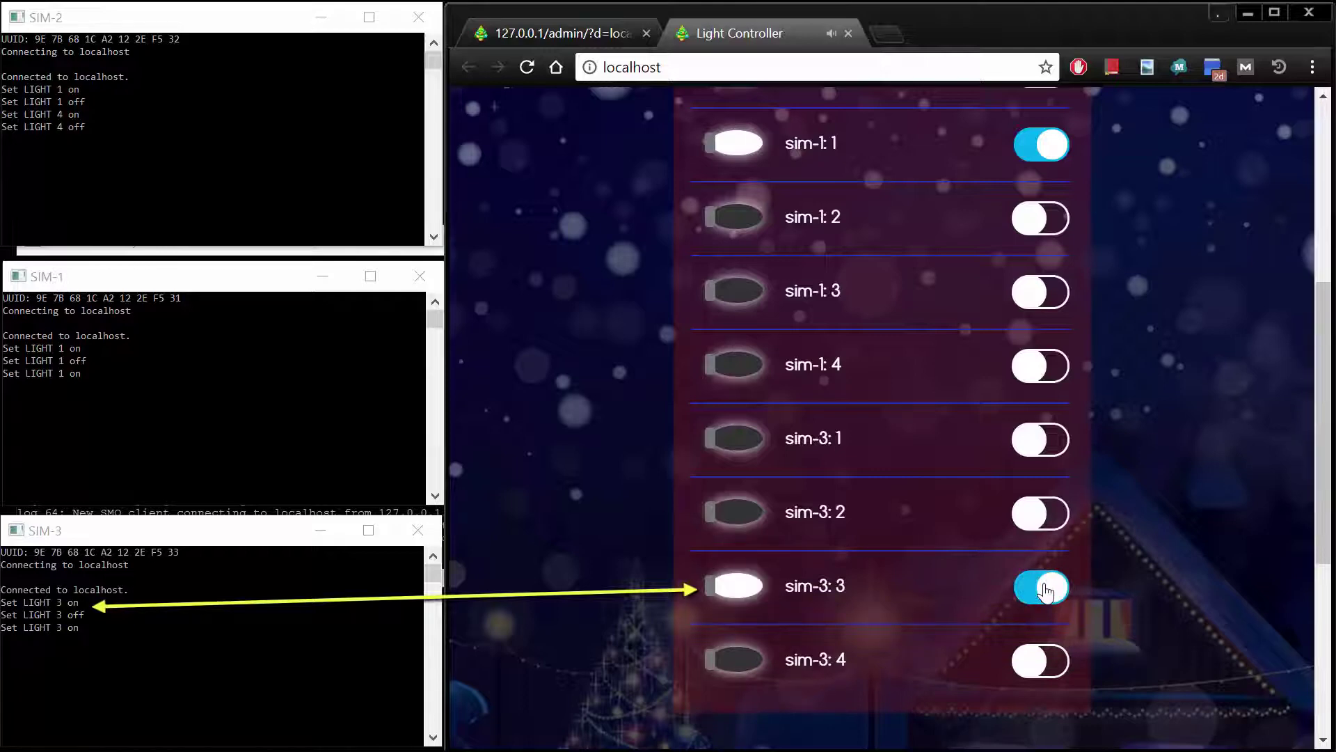
{"action": "left_click", "coordinate": [1046, 591]}
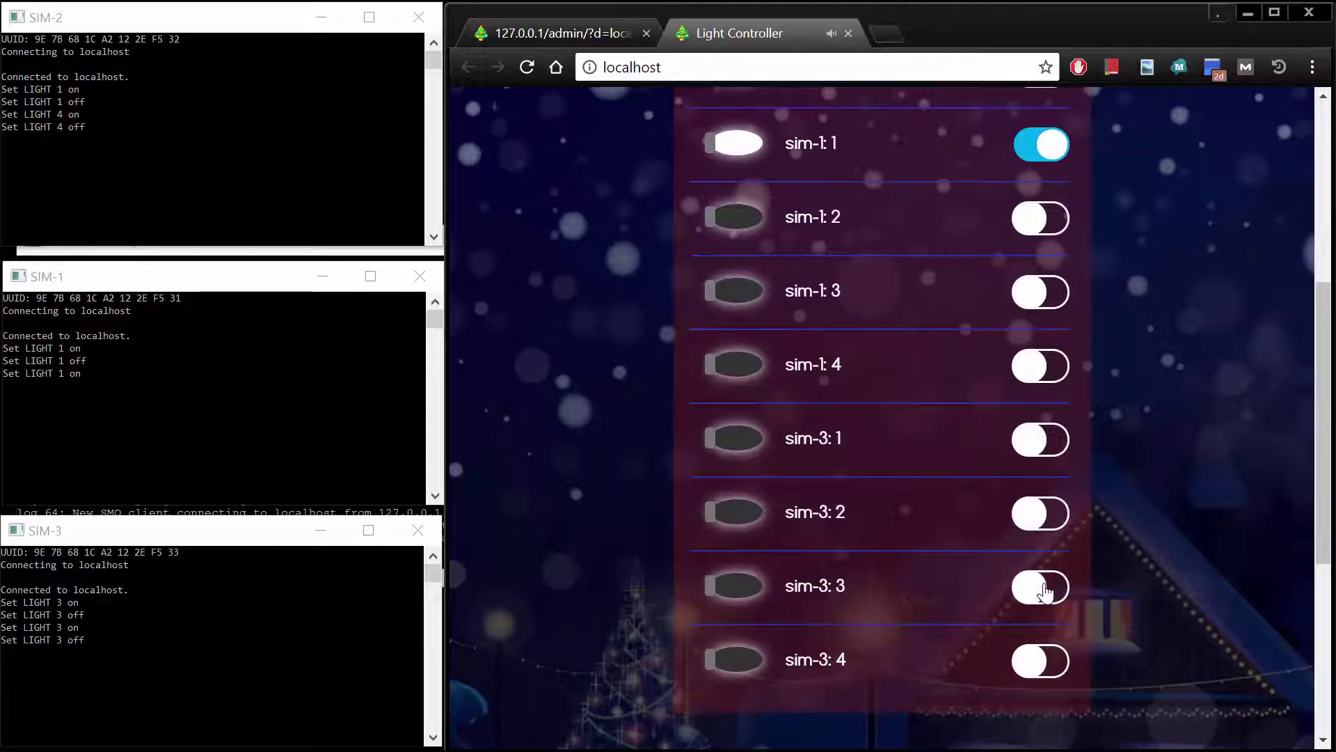
Step: Run the Wave effect across all lights and watch it flow through the banks
{"action": "scroll", "coordinate": [1044, 590], "scroll_direction": "down", "scroll_amount": 5}
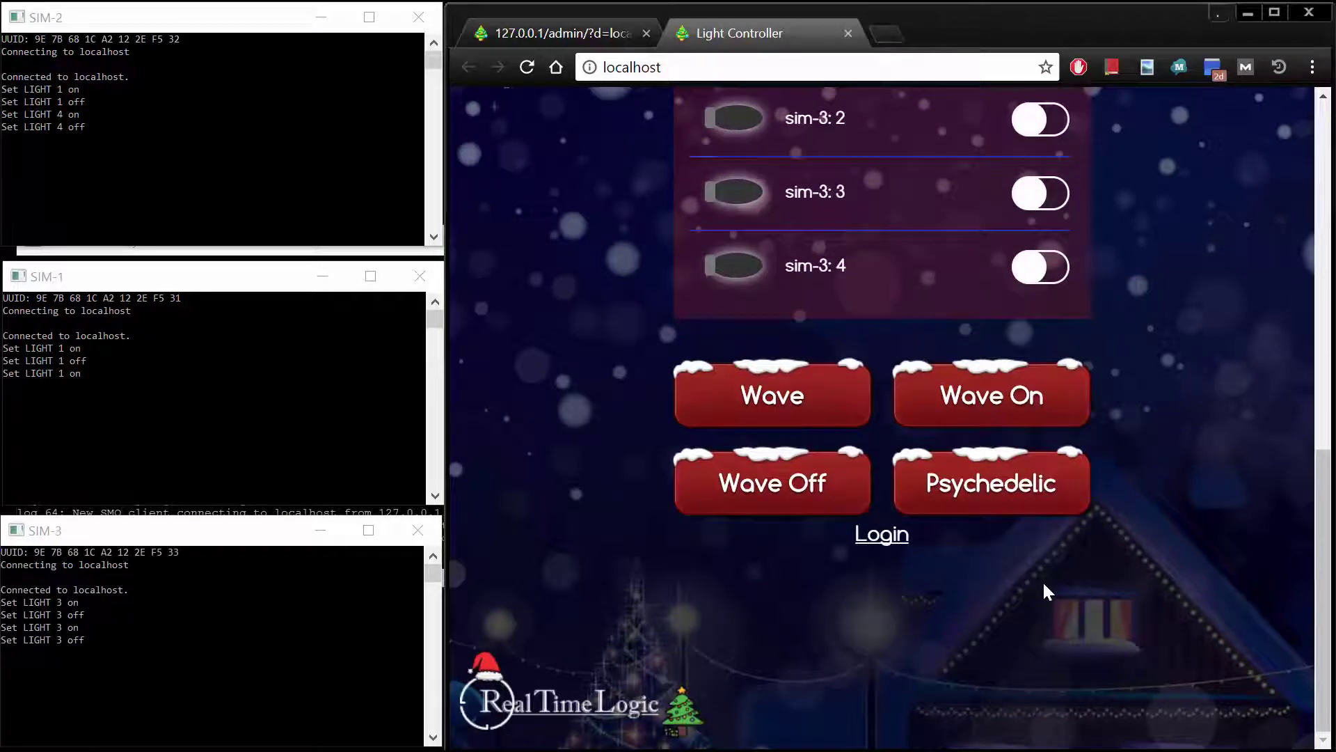
{"action": "left_click", "coordinate": [787, 397]}
{"action": "scroll", "coordinate": [787, 396], "scroll_direction": "up", "scroll_amount": 8}
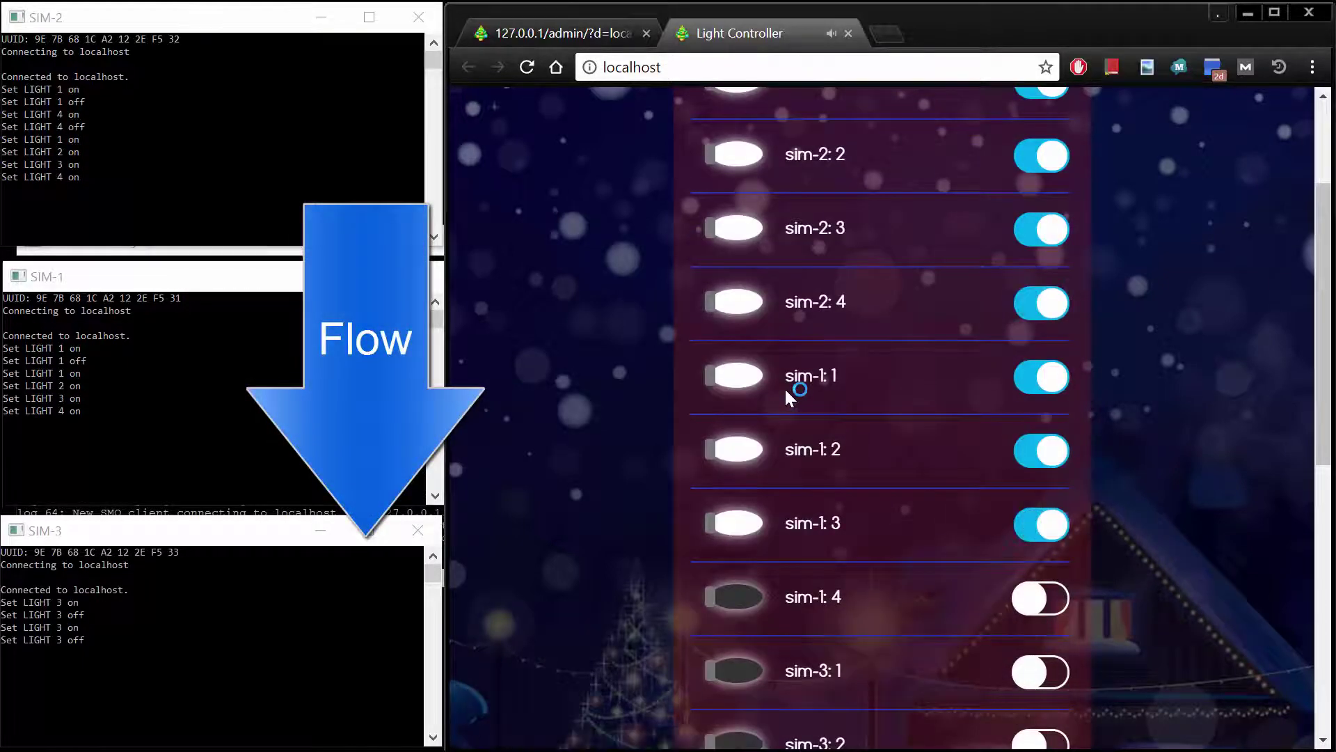
{"action": "scroll", "coordinate": [786, 397], "scroll_direction": "down", "scroll_amount": 3}
{"action": "scroll", "coordinate": [785, 390], "scroll_direction": "down", "scroll_amount": 2}
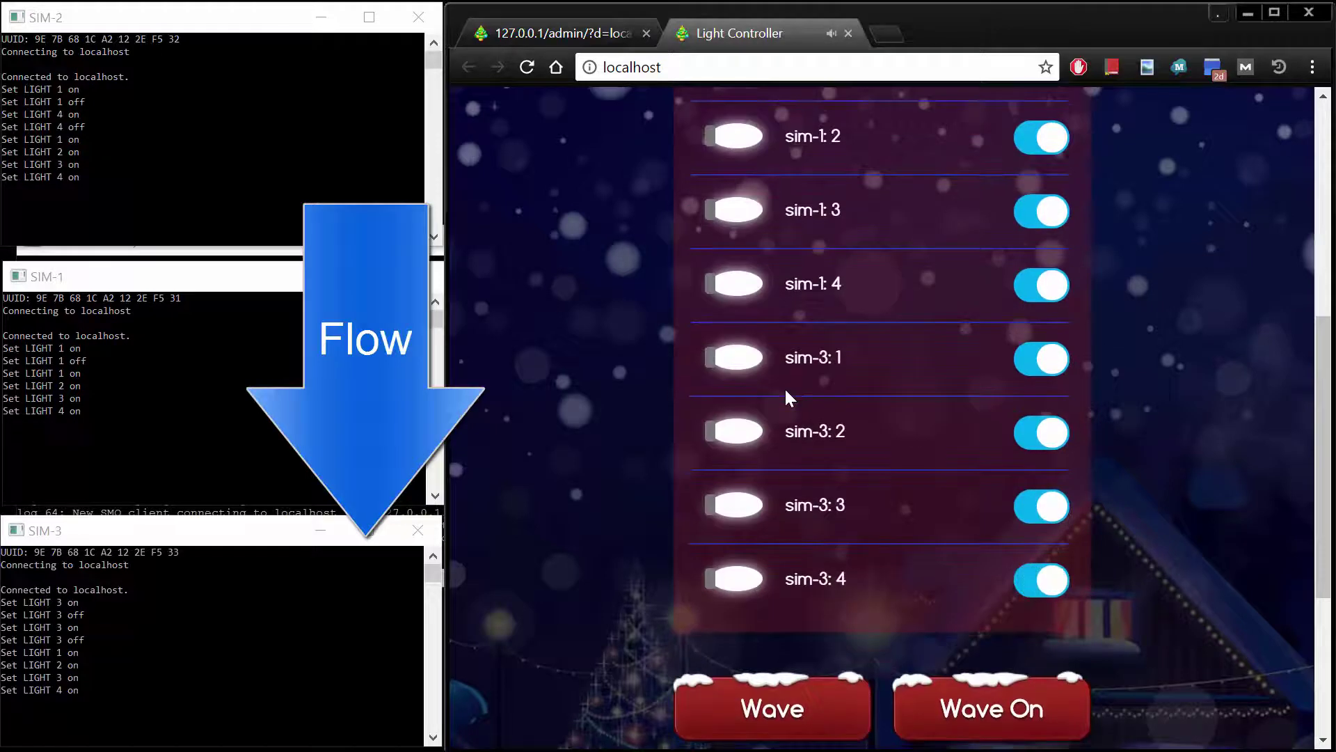
{"action": "scroll", "coordinate": [784, 387], "scroll_direction": "up", "scroll_amount": 6}
{"action": "scroll", "coordinate": [784, 387], "scroll_direction": "down", "scroll_amount": 2}
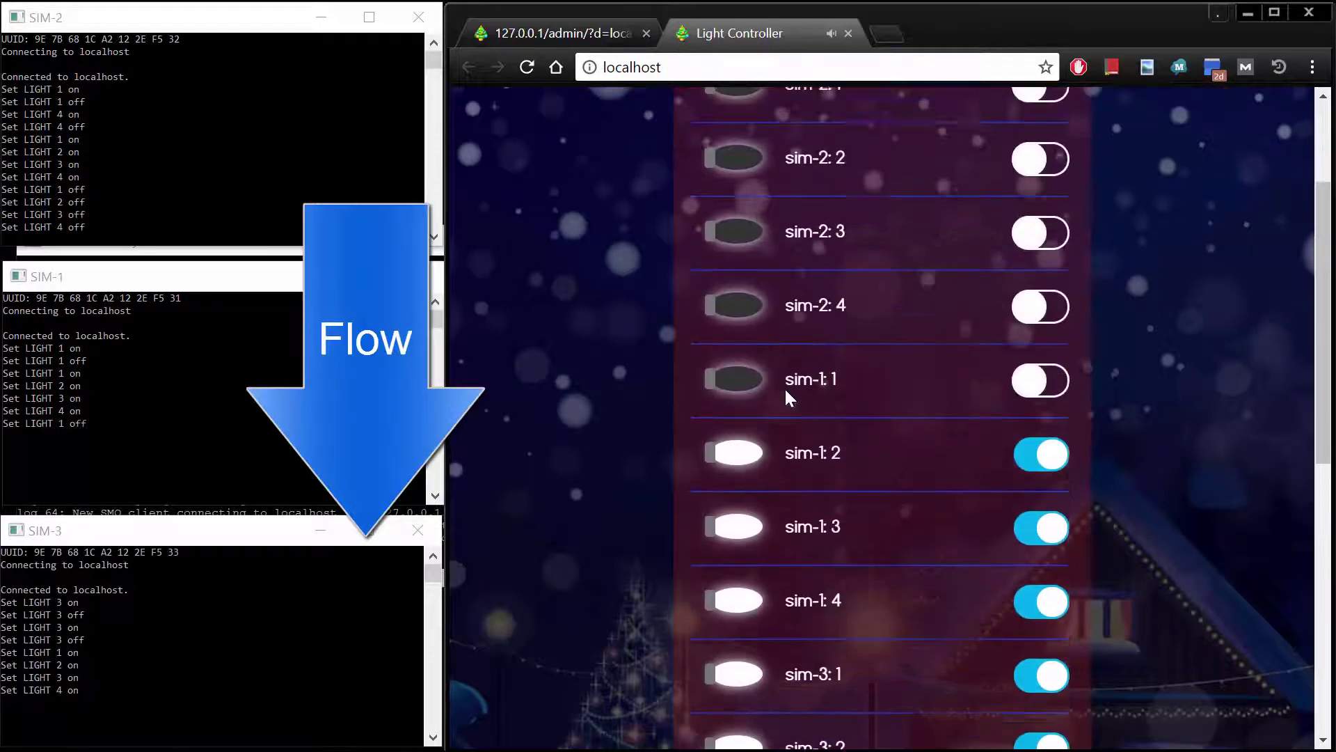
{"action": "scroll", "coordinate": [786, 391], "scroll_direction": "down", "scroll_amount": 2}
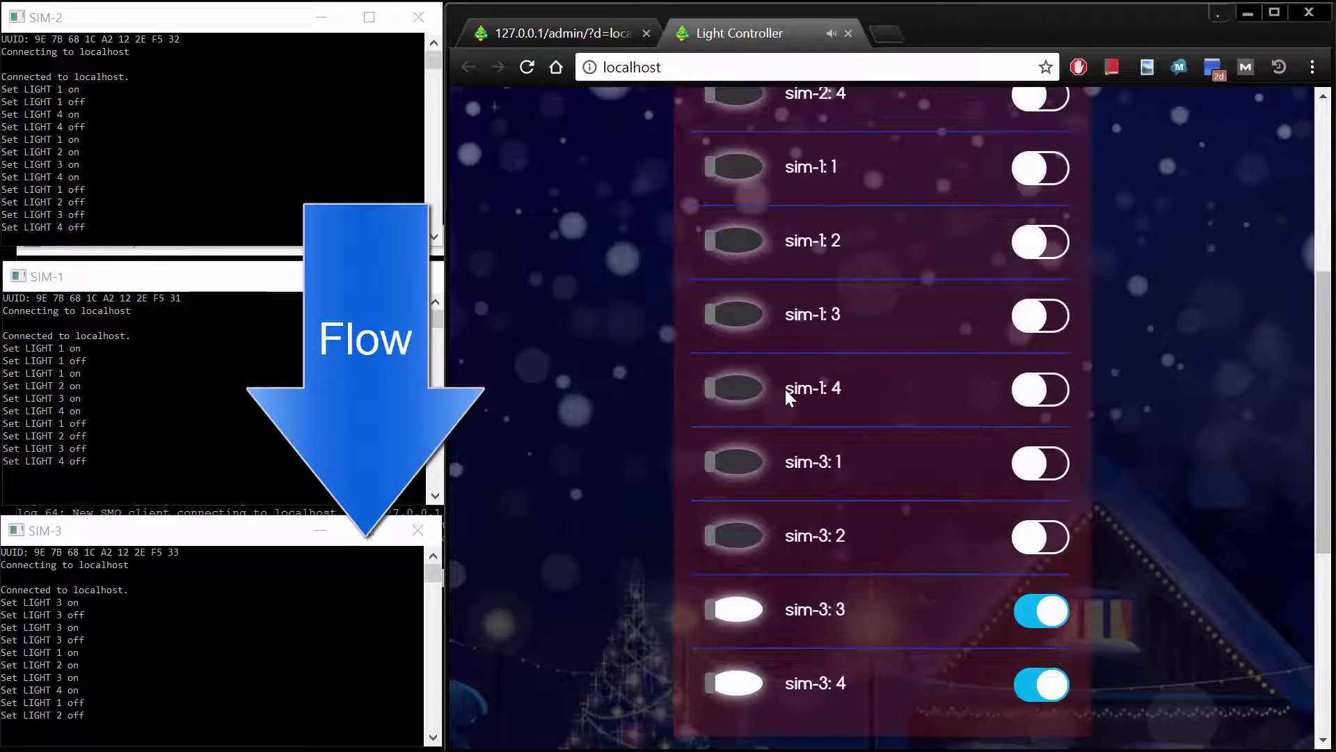
Step: Start the Psychedelic pattern so the sim-1, sim-2 and sim-3 lights flash randomly
{"action": "scroll", "coordinate": [786, 391], "scroll_direction": "down", "scroll_amount": 1}
{"action": "scroll", "coordinate": [786, 390], "scroll_direction": "down", "scroll_amount": 2}
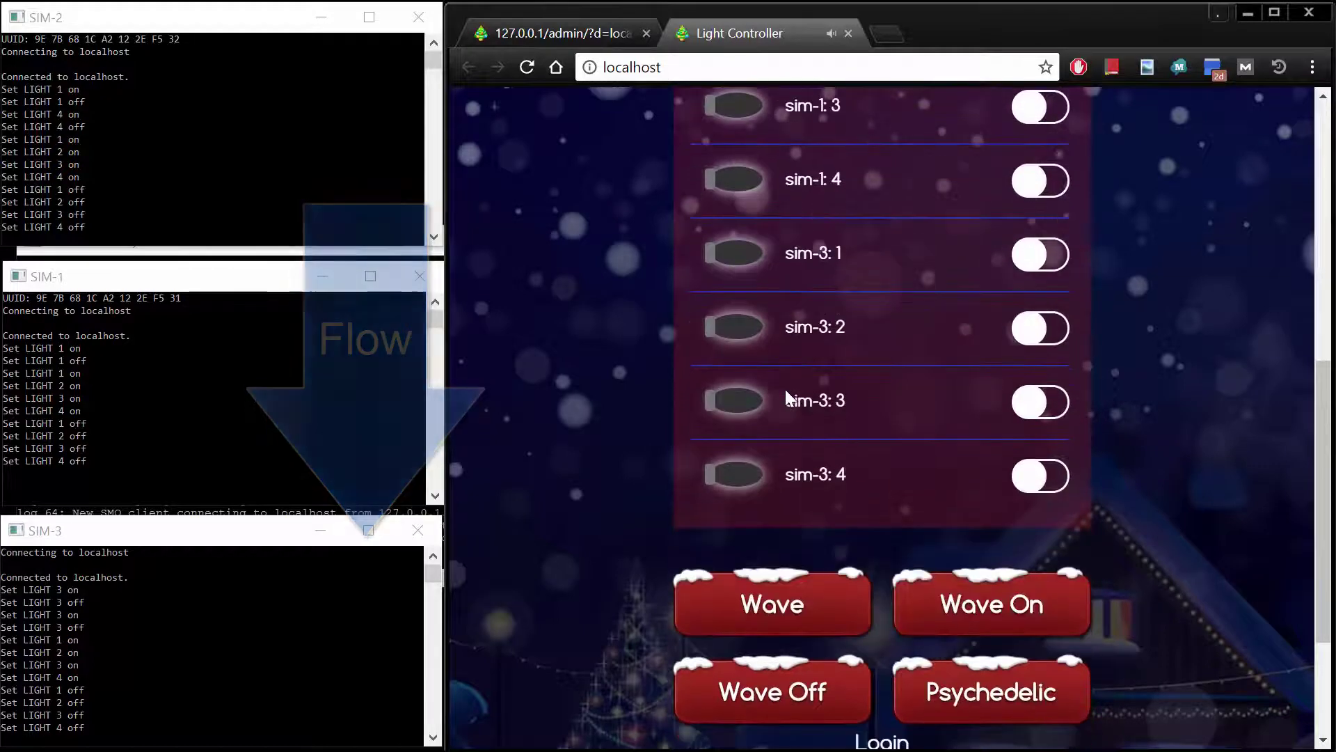
{"action": "left_click", "coordinate": [991, 685]}
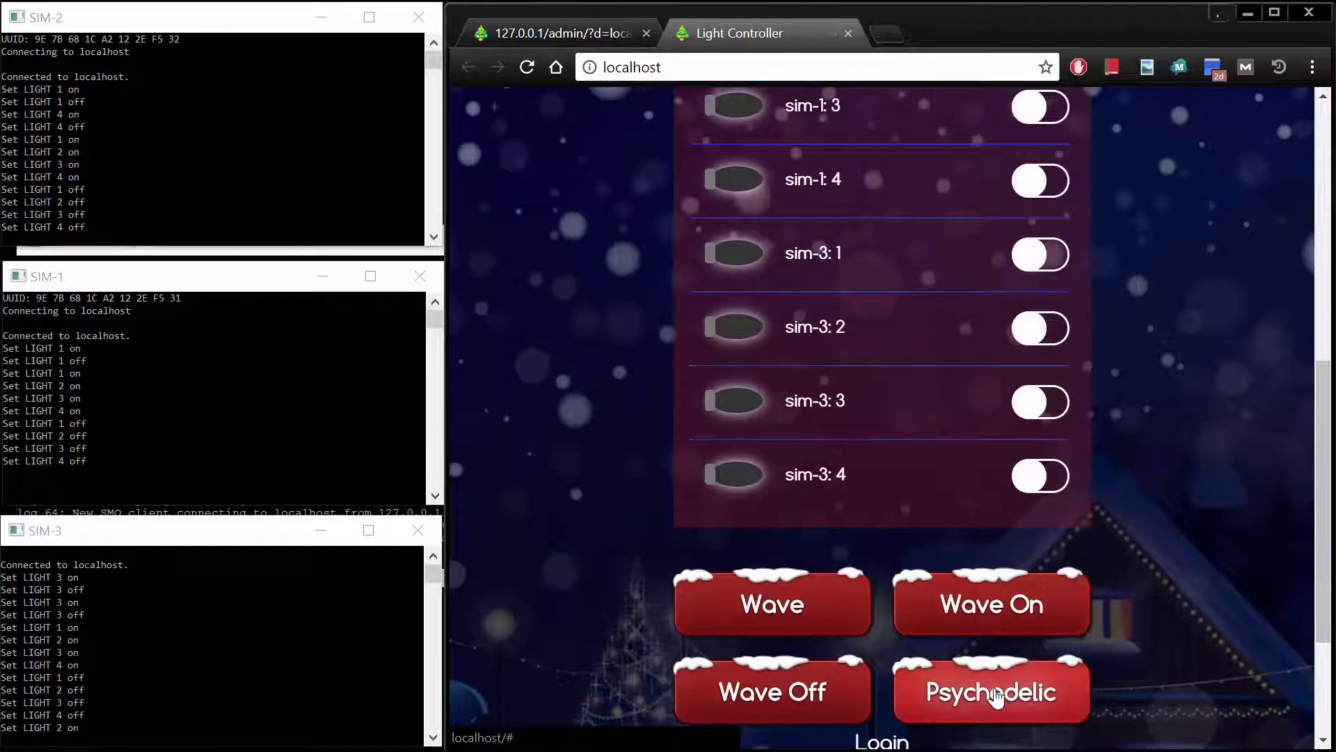
{"action": "scroll", "coordinate": [1154, 456], "scroll_direction": "up", "scroll_amount": 3}
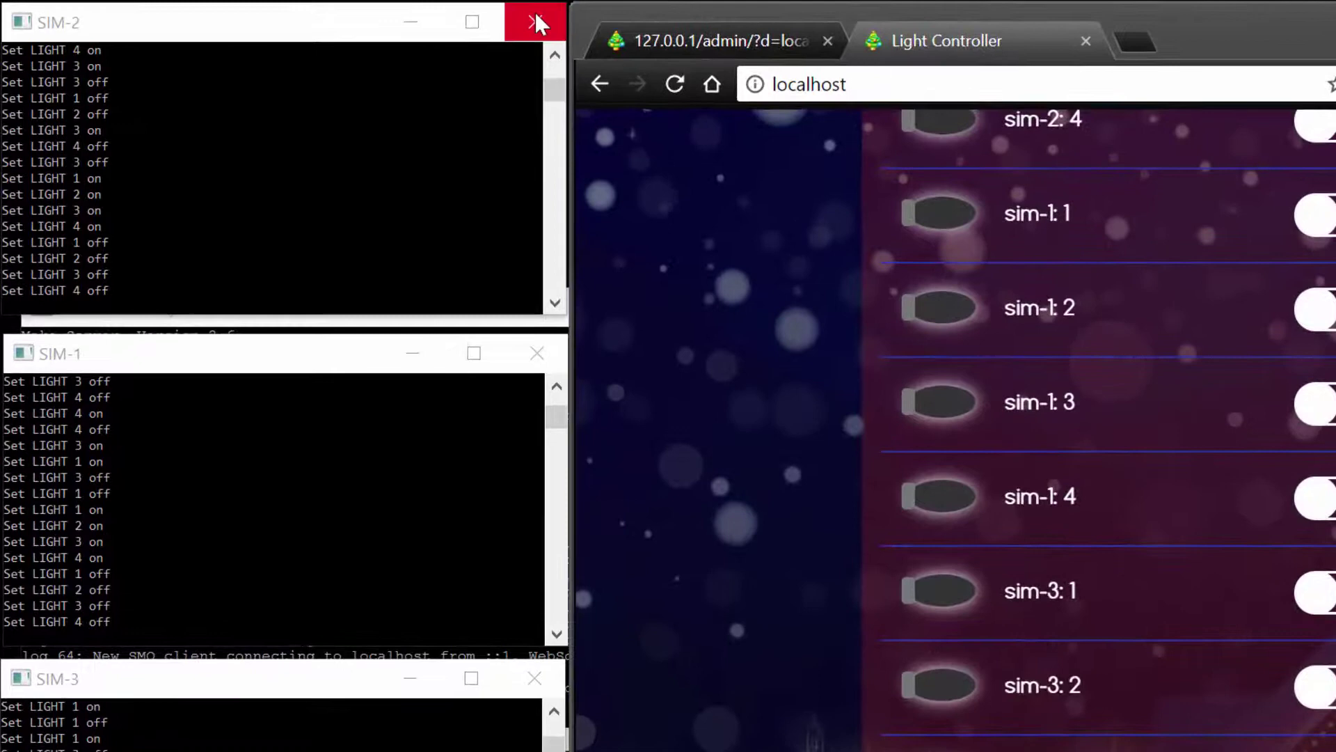
Step: Close the sim-2 and sim-3 simulators and load localhost in the former admin tab
{"action": "left_click", "coordinate": [535, 15]}
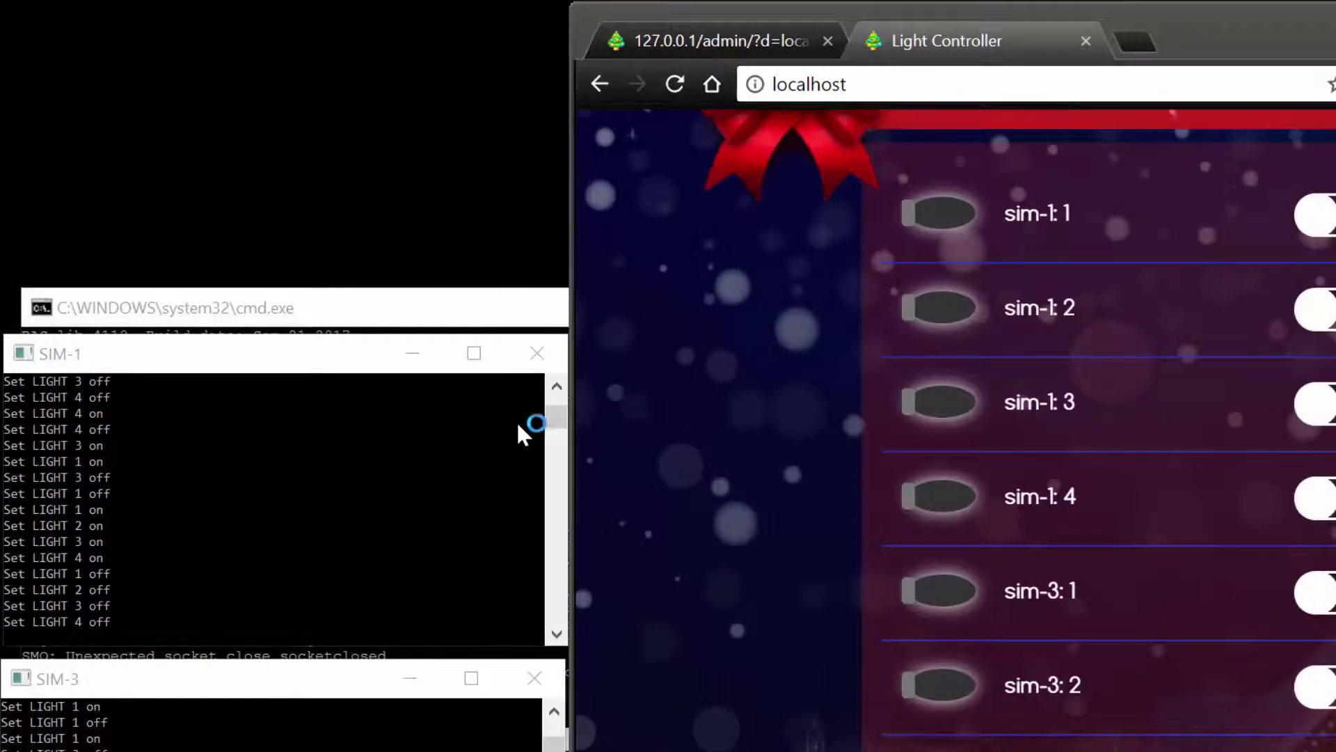
{"action": "left_click", "coordinate": [547, 685]}
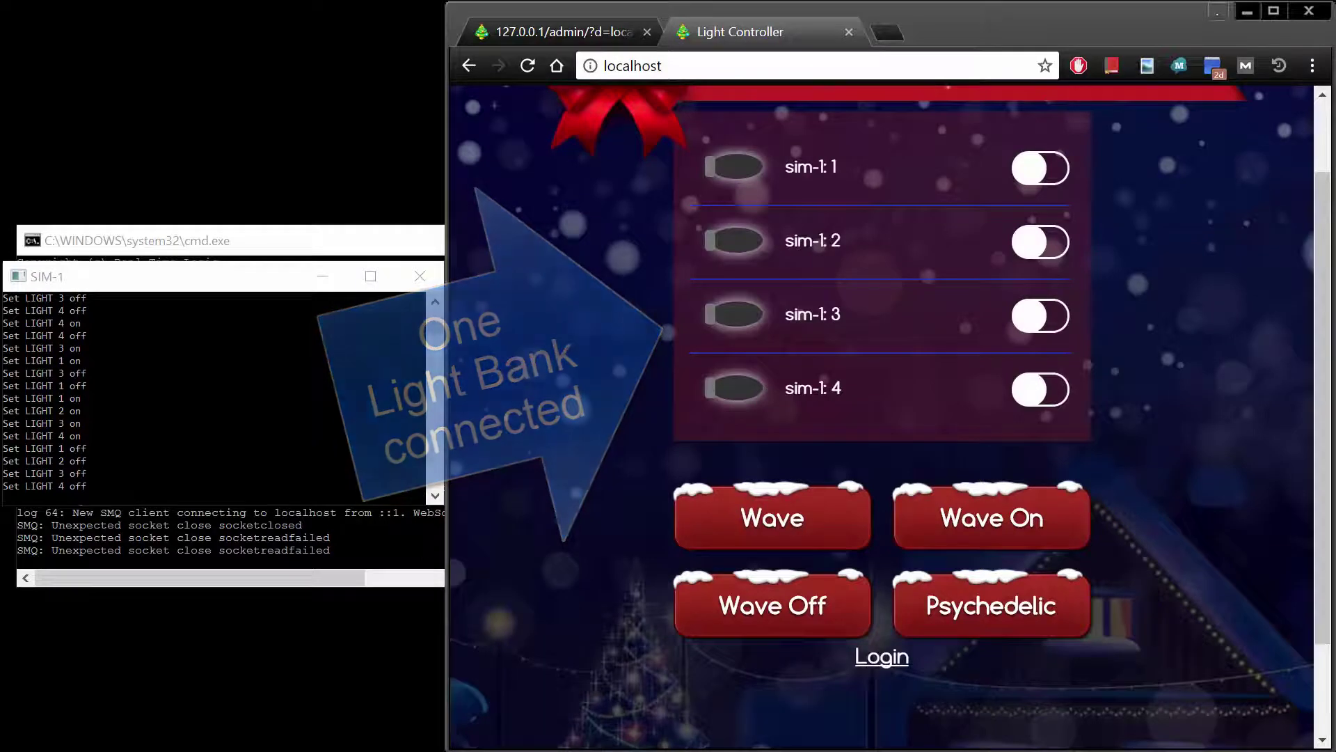
{"action": "left_click", "coordinate": [612, 31]}
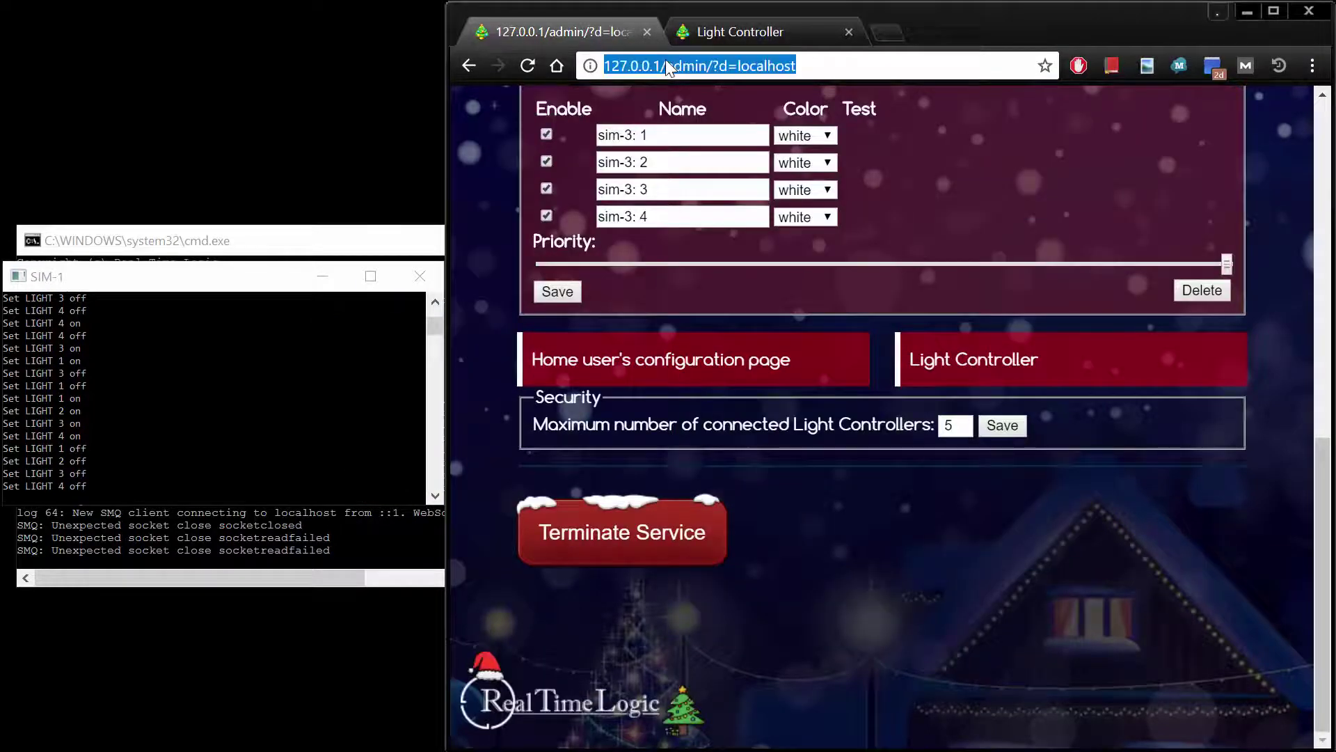
{"action": "type", "text": "localhost"}
{"action": "key", "text": "Return"}
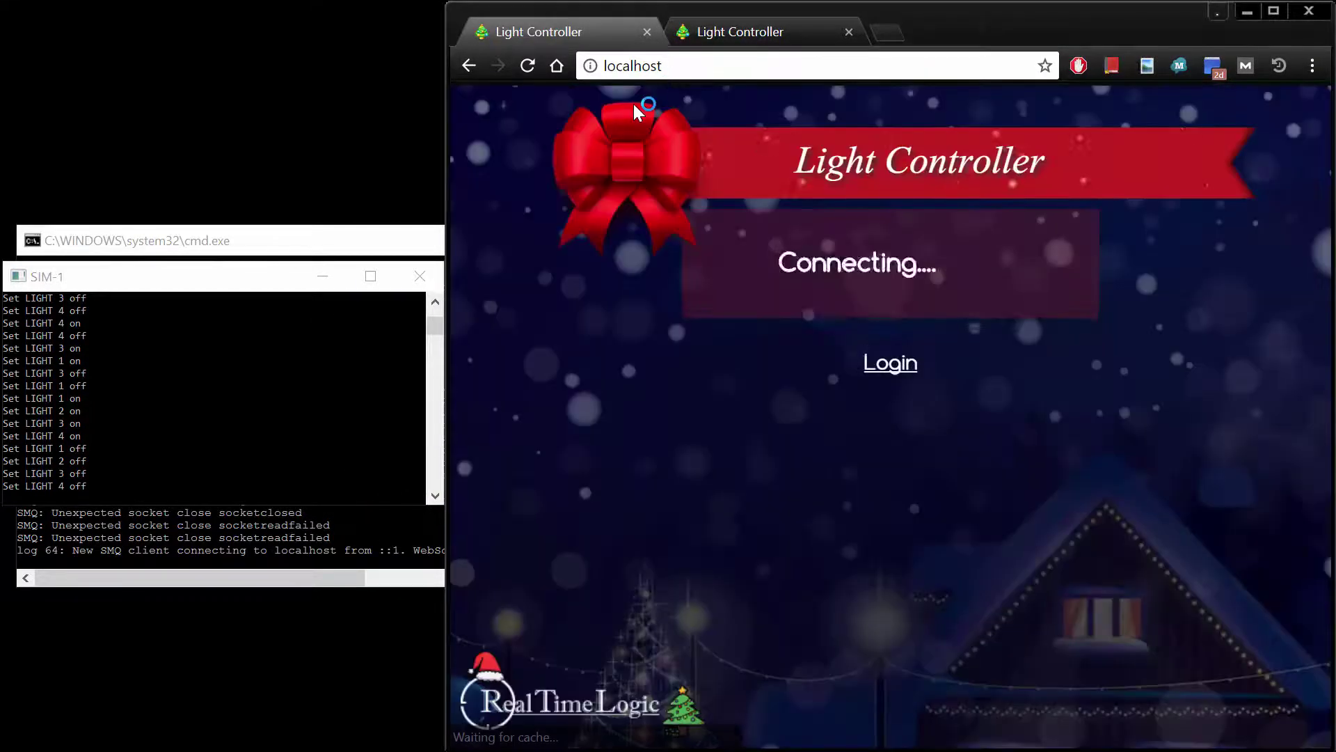
Step: Split the first tab into its own window on the left half, then run Wave on the sim-1 lights
{"action": "left_click_drag", "start_coordinate": [582, 36], "coordinate": [2, 292]}
{"action": "left_click", "coordinate": [981, 376]}
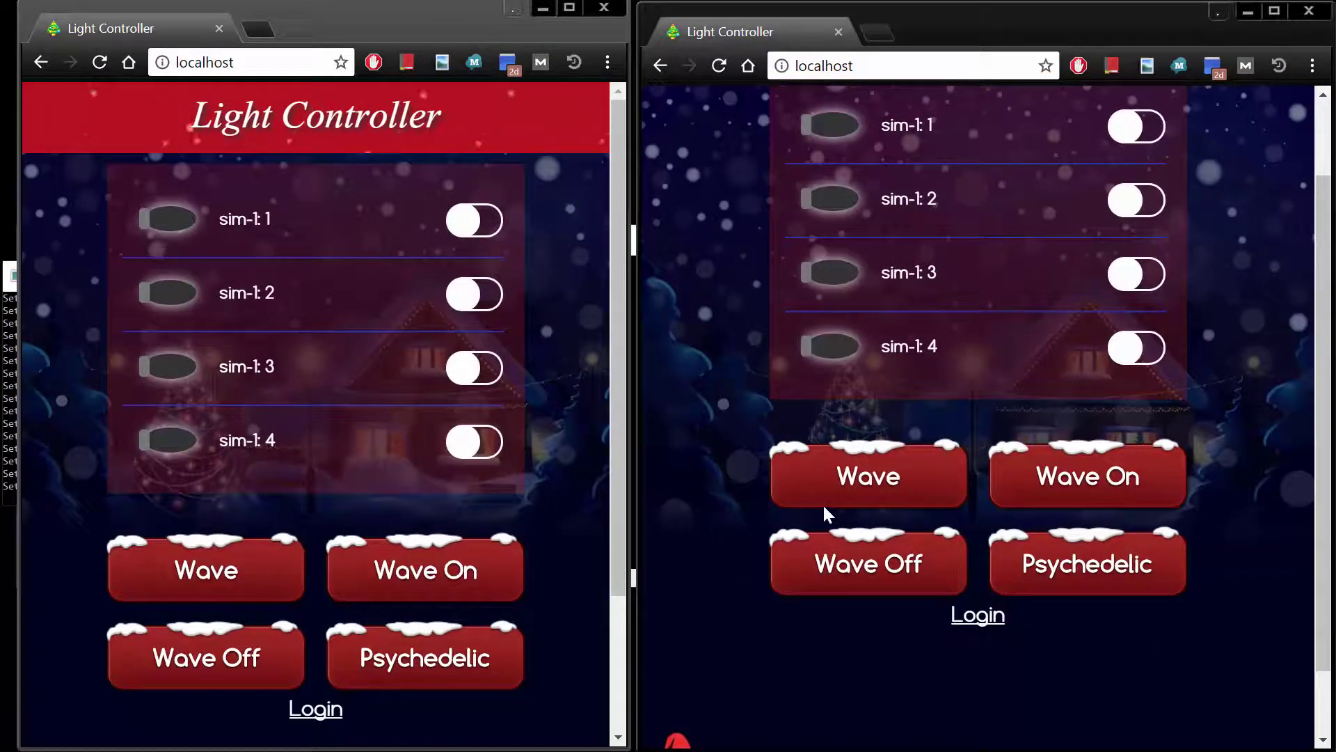
{"action": "left_click", "coordinate": [867, 479]}
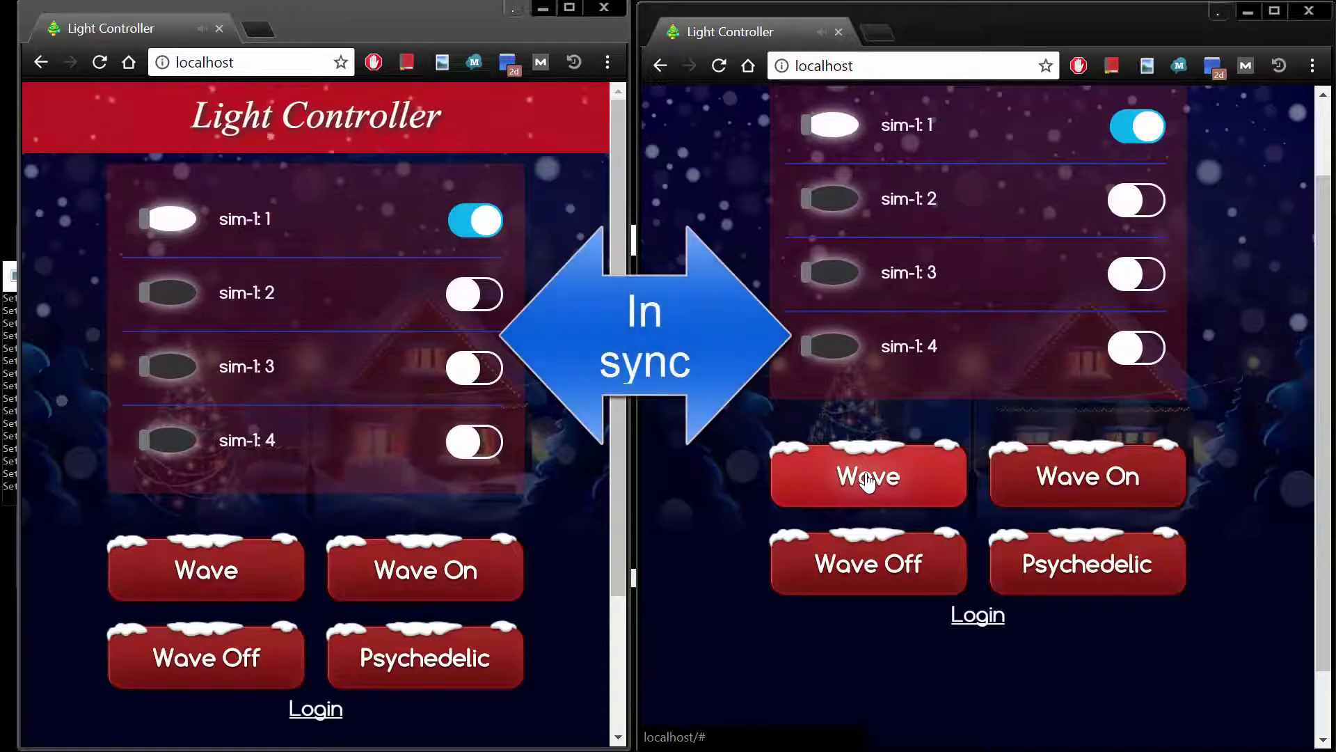